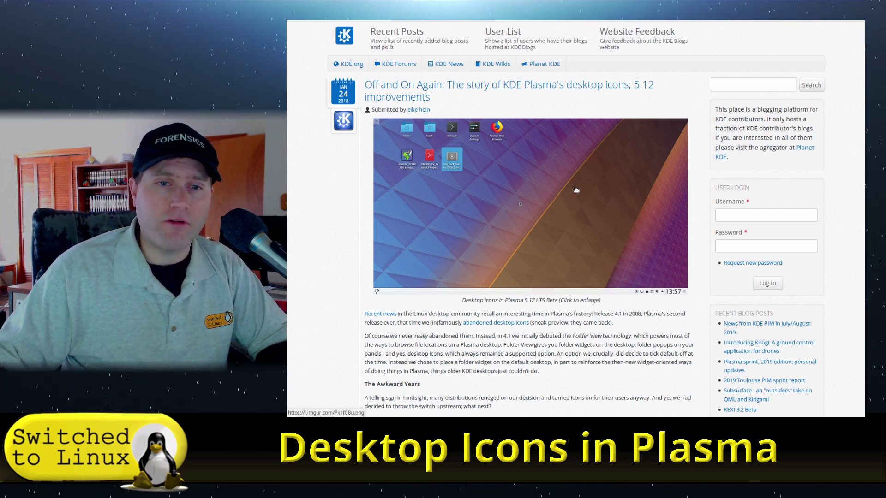
- Scroll away from the browser article to show the Plasma desktop and its icons
scroll(566, 227, "down", 1)
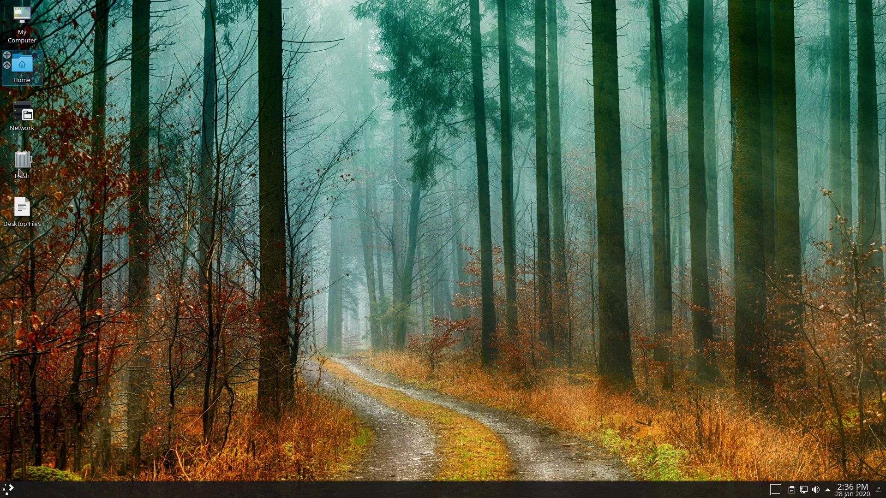
- Browse the My Computer root folder, Home and Network locations in Dolphin, closing each
left_click_drag(17, 213, 45, 242)
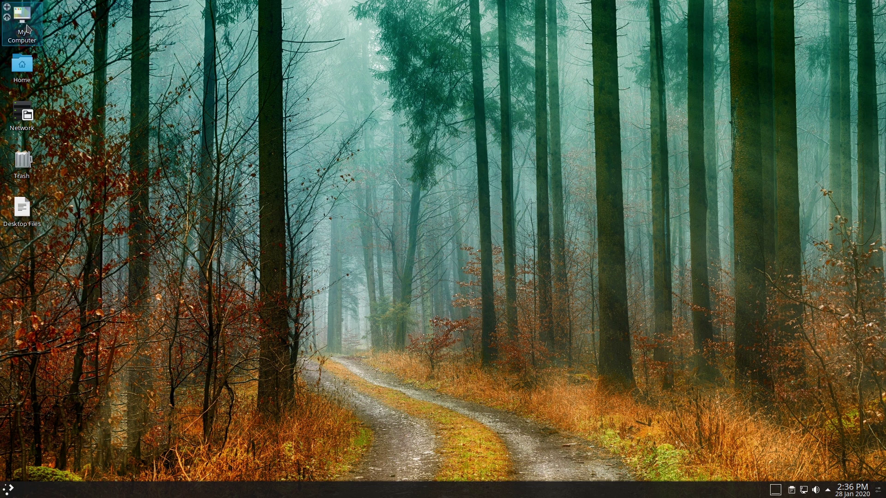
left_click(26, 29)
left_click_drag(490, 124, 535, 56)
scroll(556, 203, "down", 3)
scroll(572, 235, "up", 3)
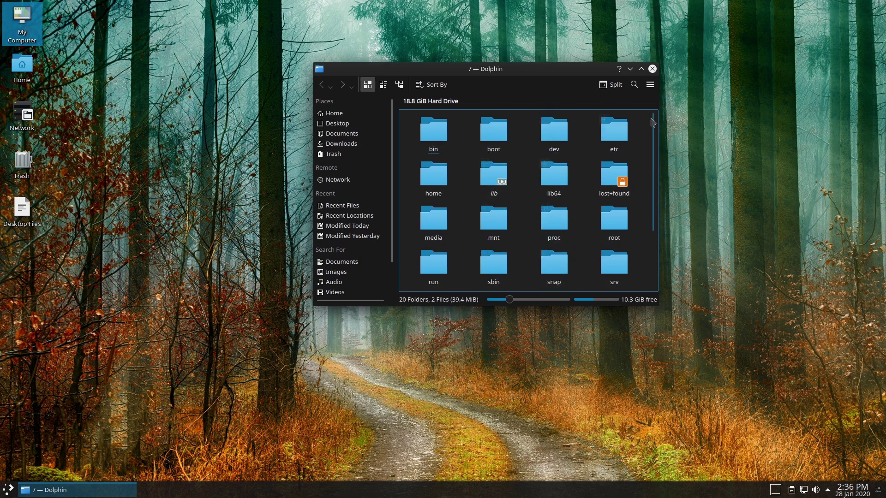
left_click(652, 69)
double_click(33, 69)
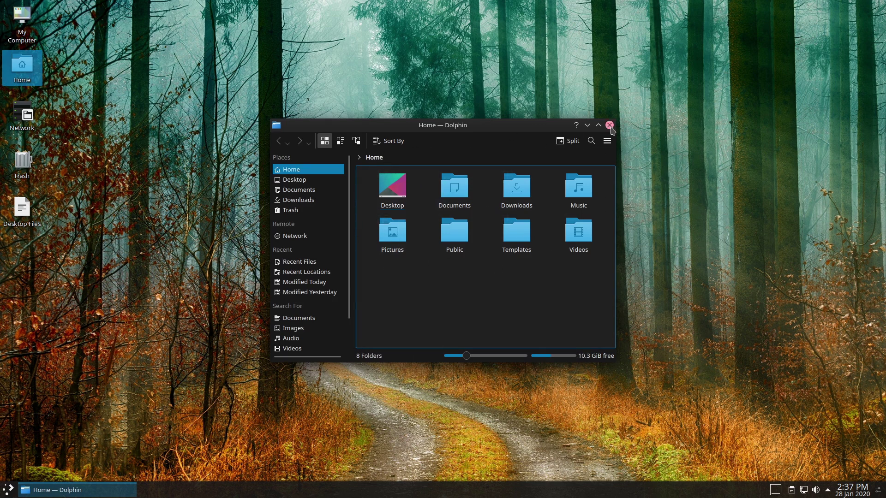
left_click(610, 126)
double_click(32, 131)
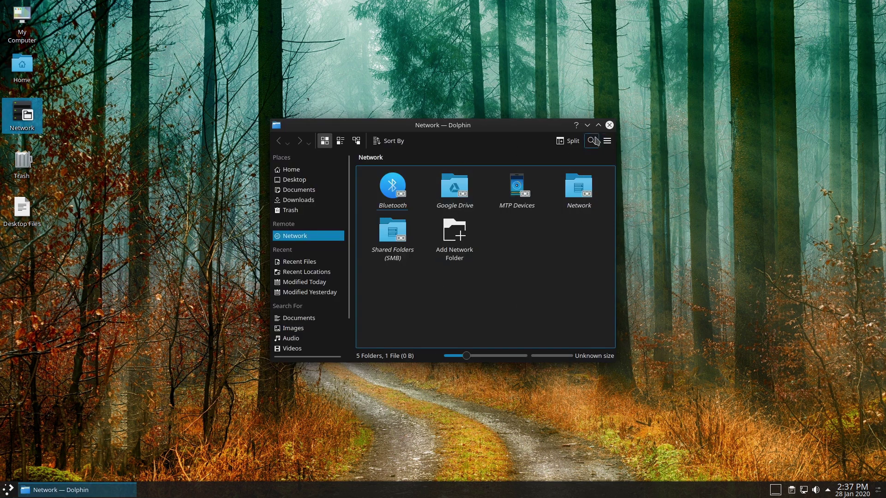
left_click(609, 126)
- Review the Trash's 8 files, then permanently empty the Trash from its desktop icon
key("Down")
key("Return")
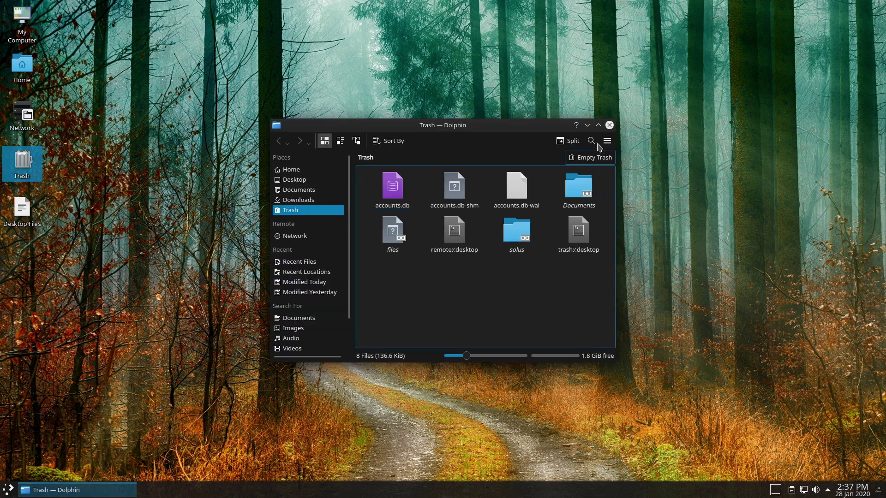
left_click(599, 125)
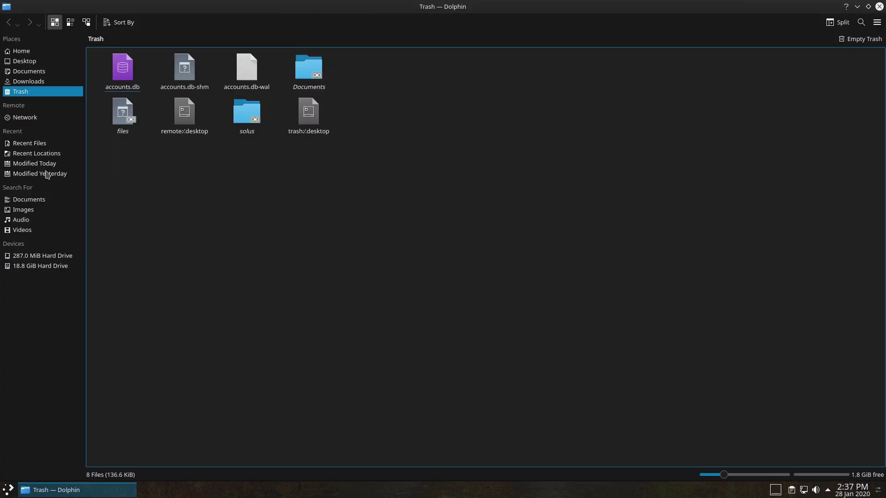
left_click(870, 14)
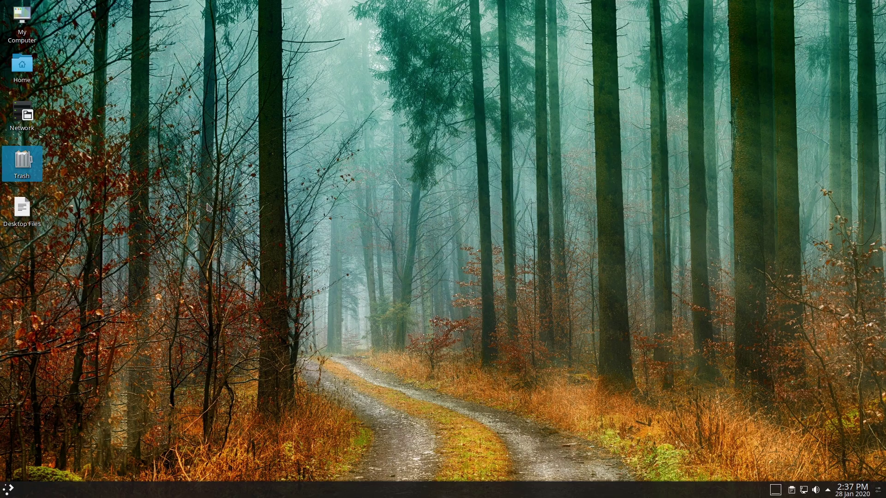
right_click(31, 163)
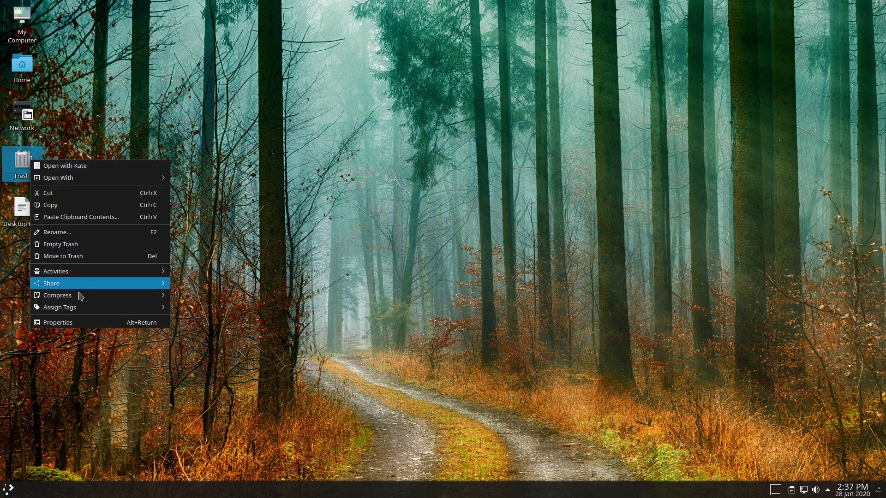
left_click(69, 244)
left_click(472, 247)
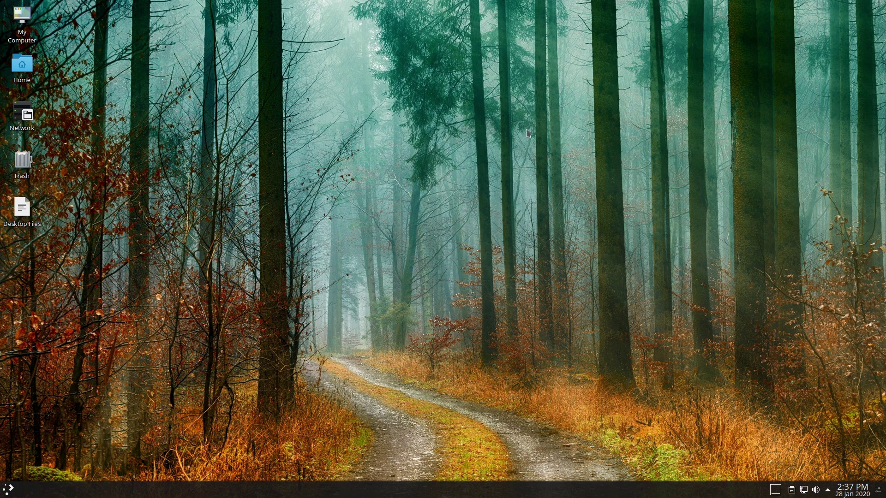
- Switch the desktop layout to Desktop in Configure Desktop and apply it
right_click(408, 208)
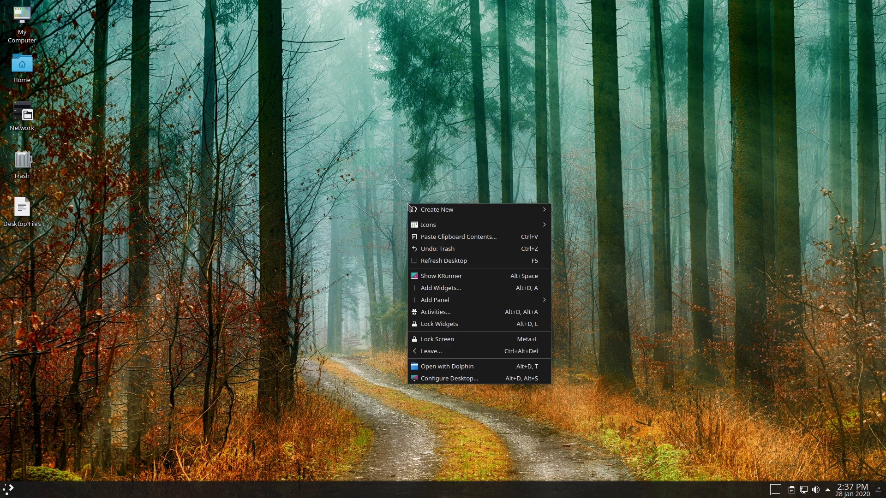
left_click(450, 379)
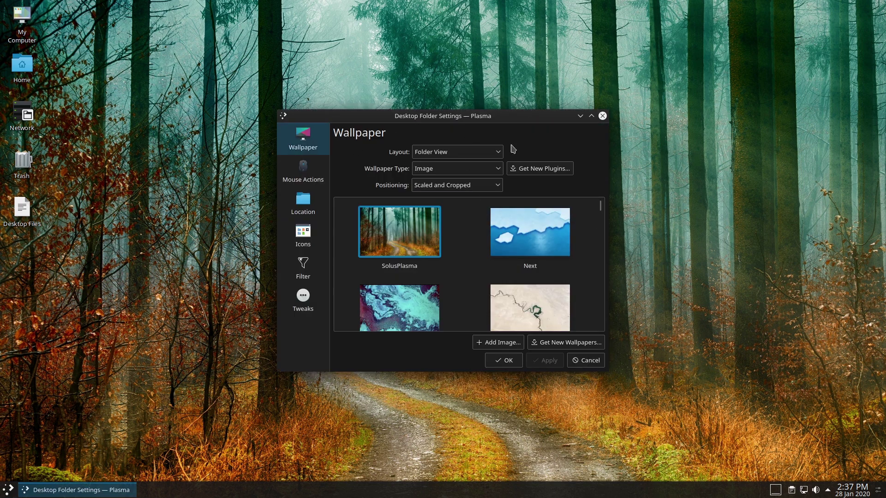
left_click(487, 154)
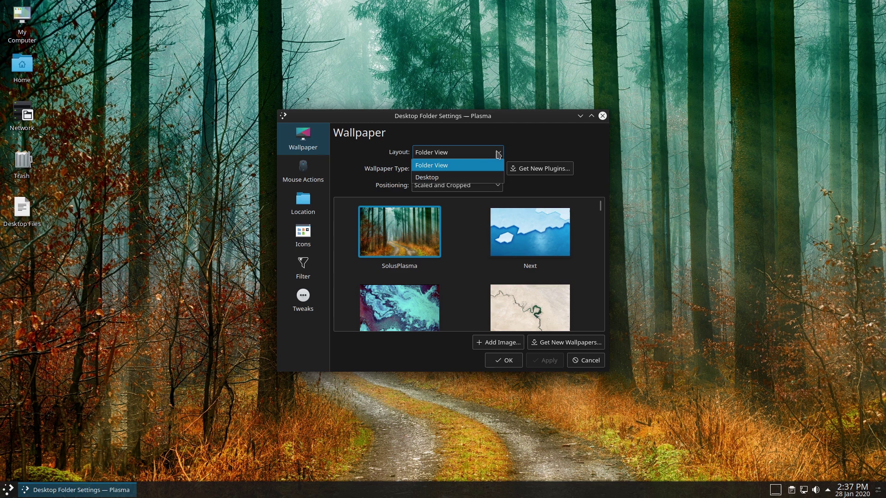
left_click(450, 181)
left_click(545, 363)
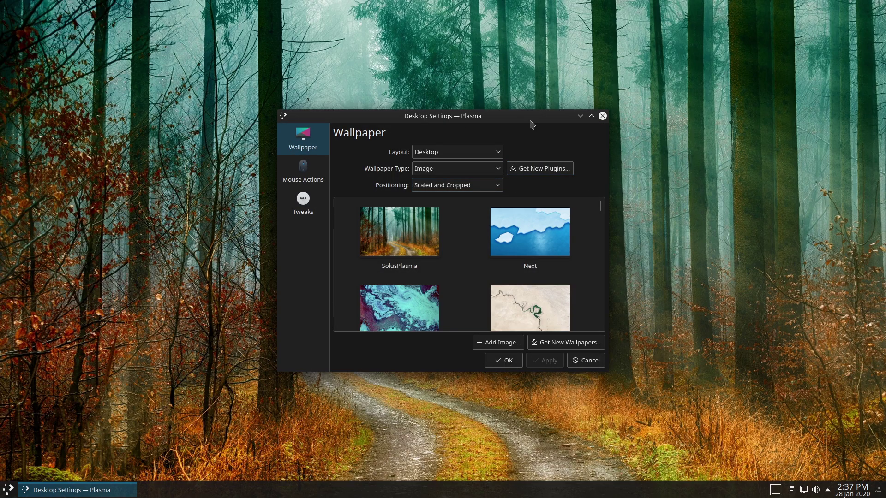
left_click_drag(530, 123, 691, 82)
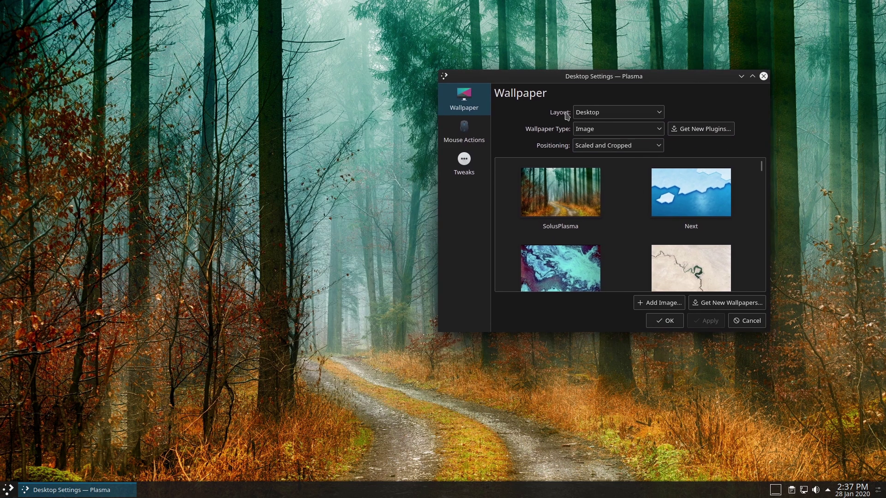
- Set the desktop layout back to Folder View and apply it
right_click(227, 161)
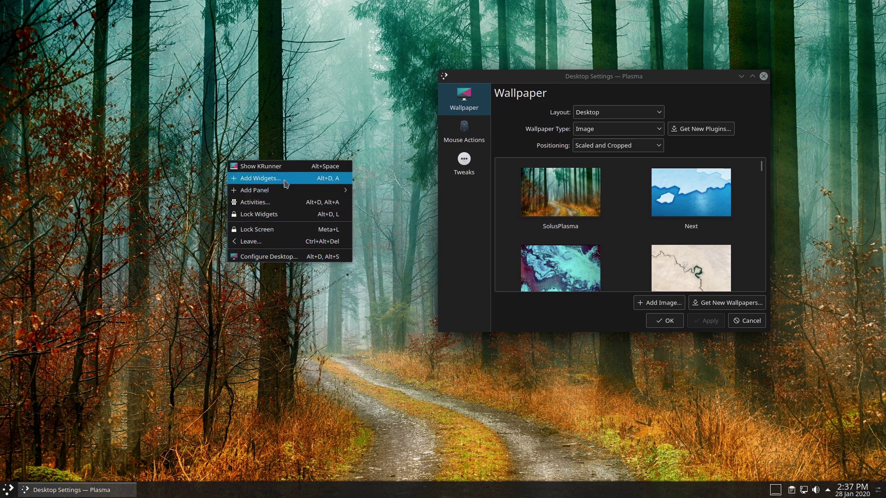
left_click(279, 111)
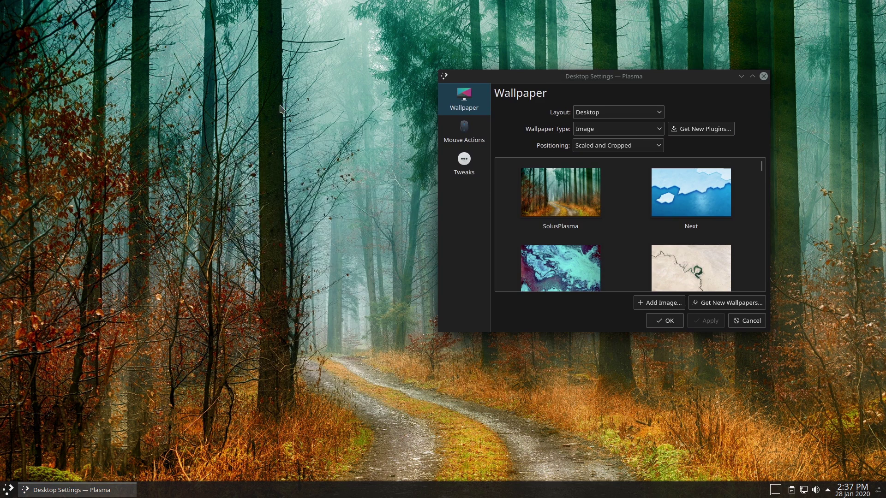
left_click(650, 116)
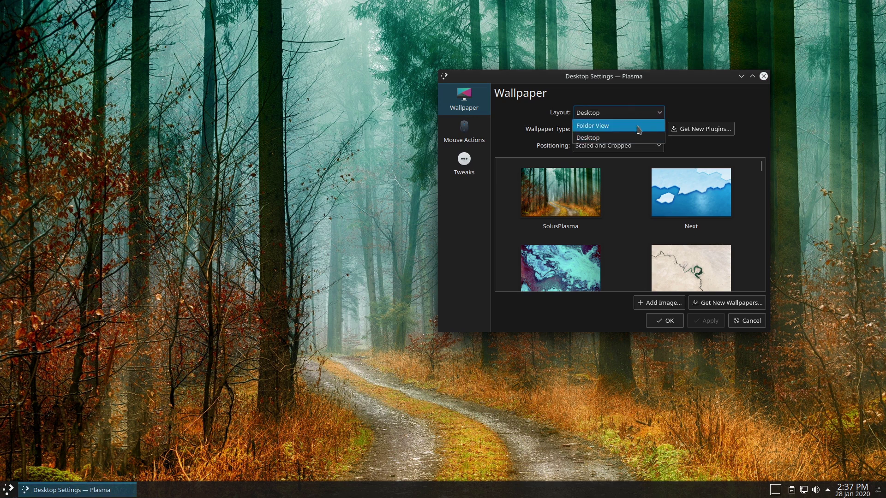
left_click(639, 127)
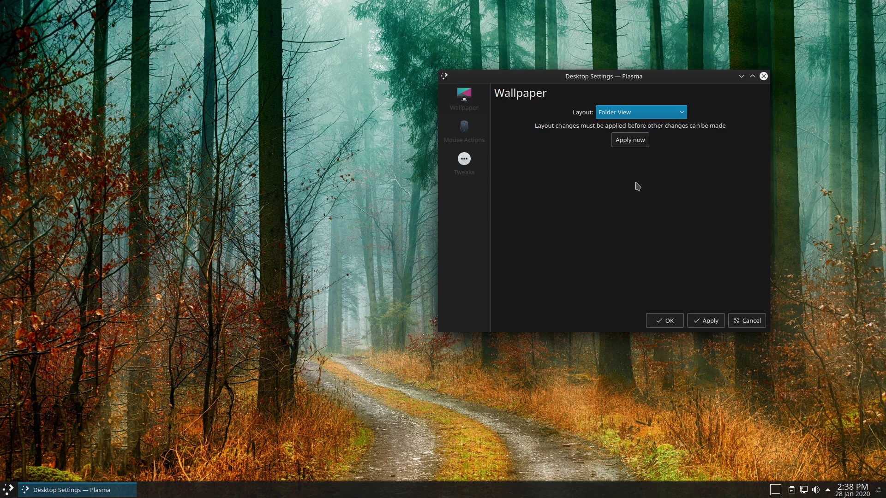
left_click(630, 140)
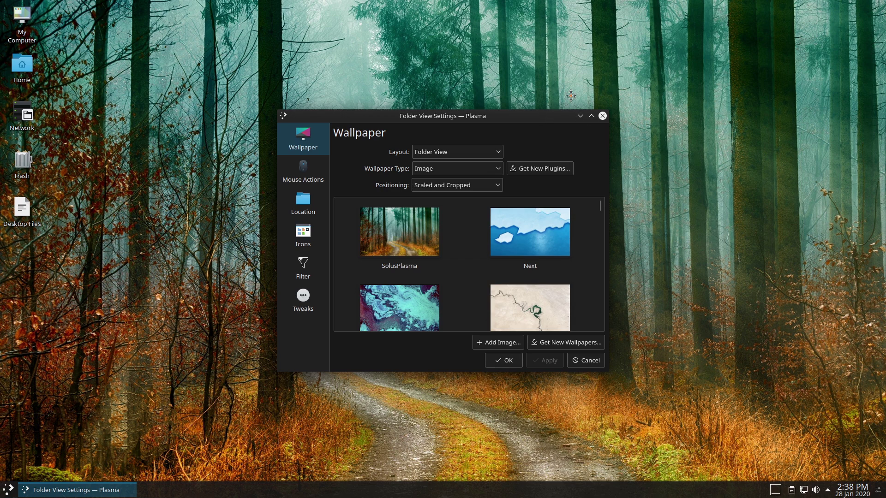
left_click_drag(542, 114, 632, 67)
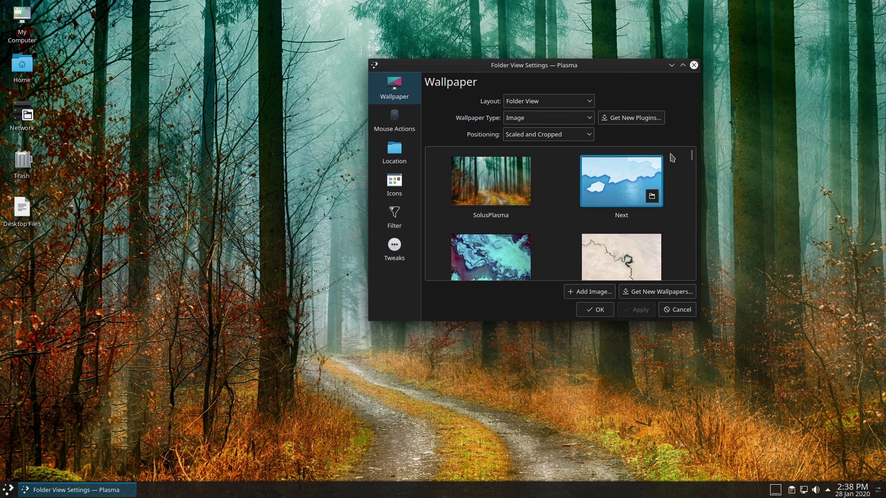
- Show the Location settings, then view the Desktop folder's five launcher files in Dolphin
left_click(408, 157)
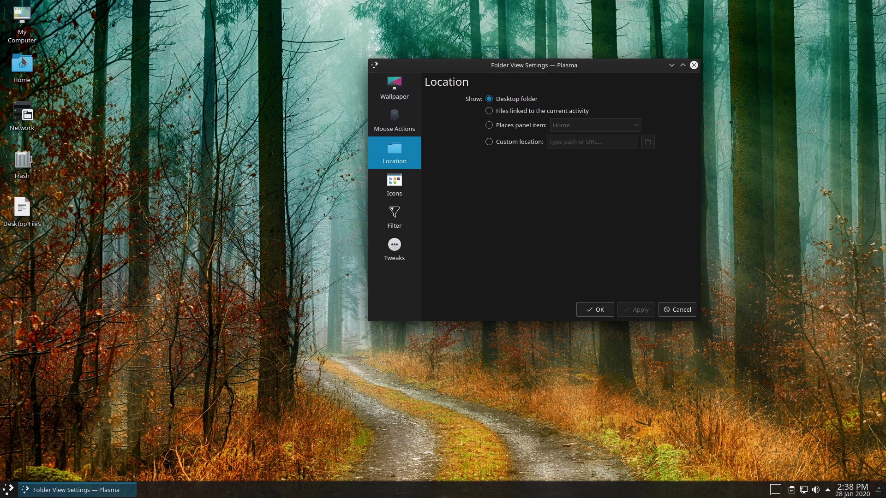
left_click(31, 73)
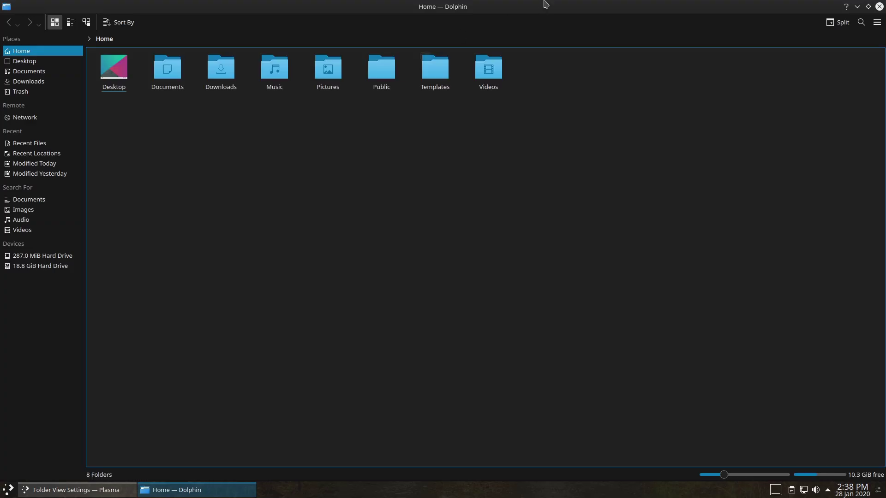
double_click(531, 10)
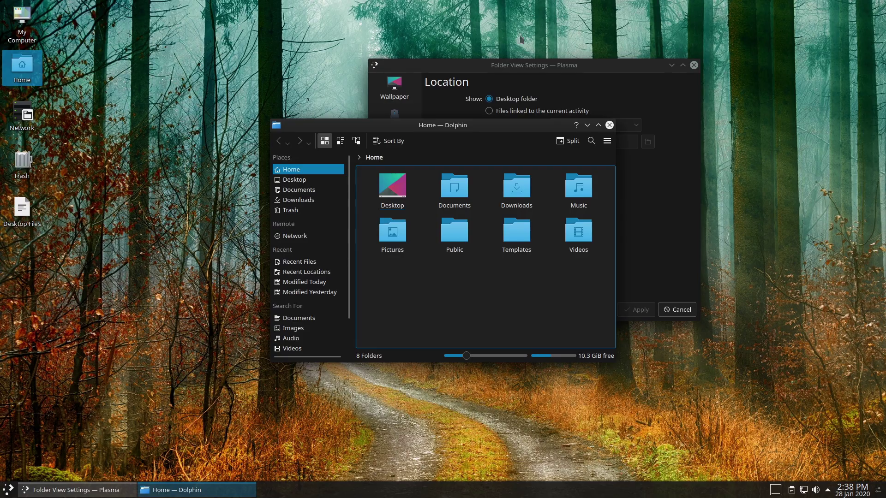
left_click(393, 189)
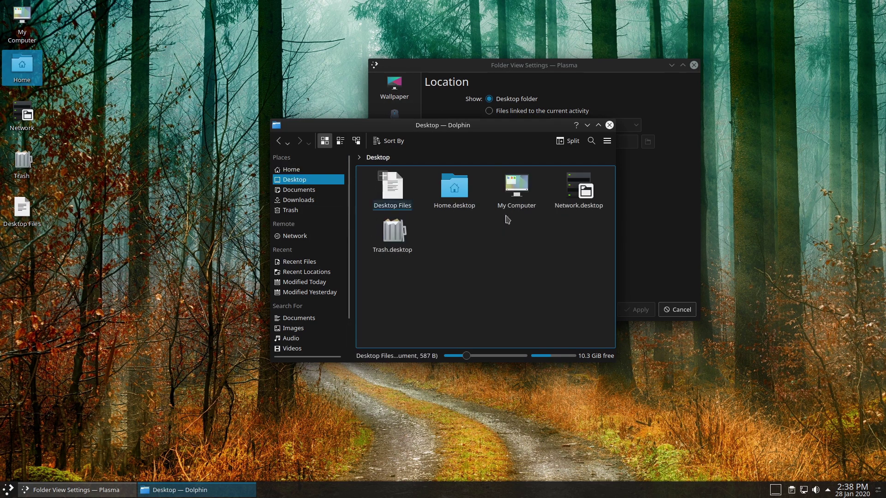
left_click(609, 125)
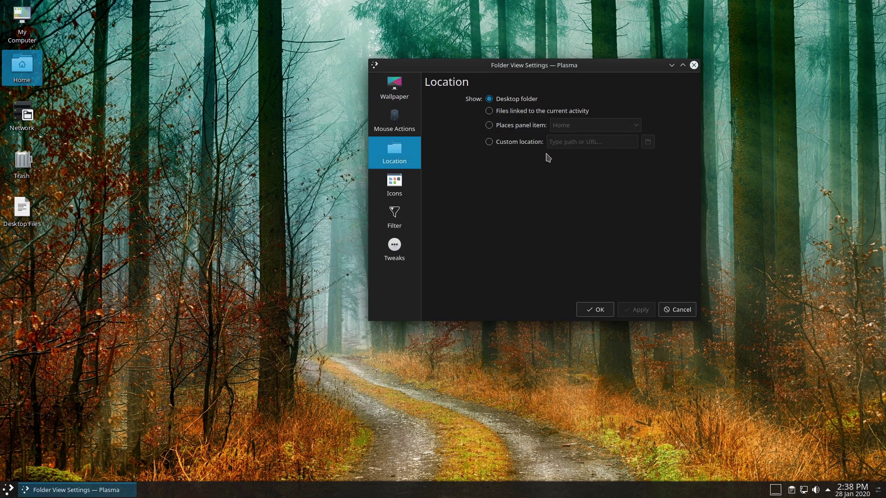
- Try current-activity files, then apply the Home place as the desktop location
left_click(506, 112)
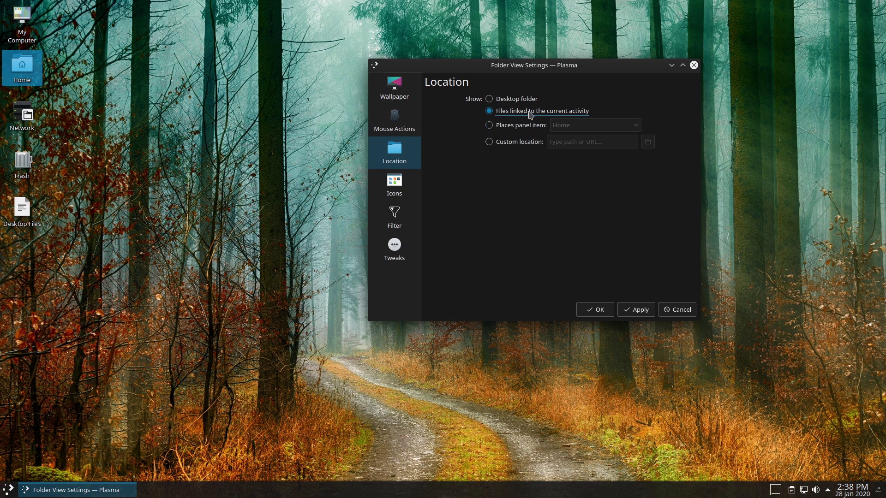
left_click(519, 126)
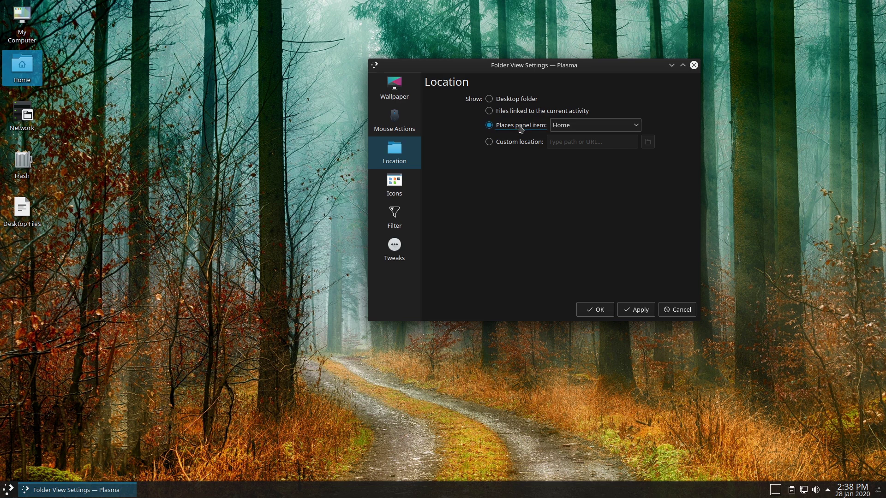
left_click(635, 127)
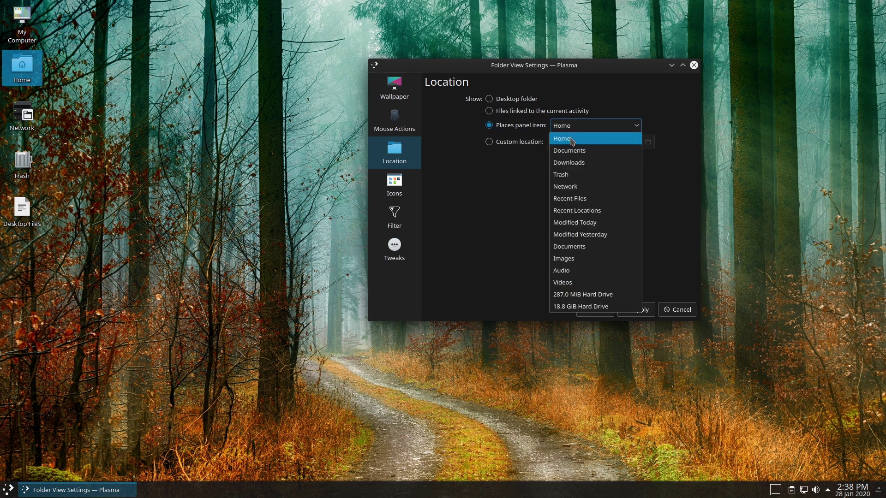
left_click(607, 137)
left_click(635, 309)
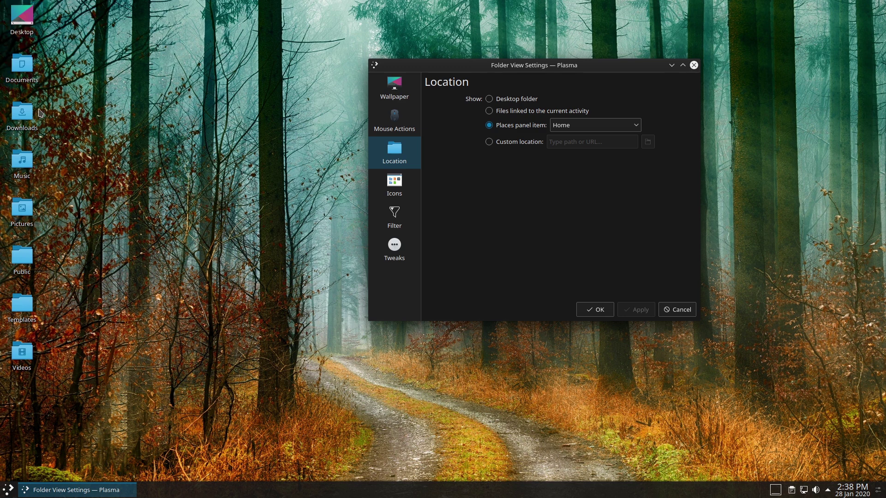
- Apply Documents, then Network, as the desktop's folder view location
left_click(619, 125)
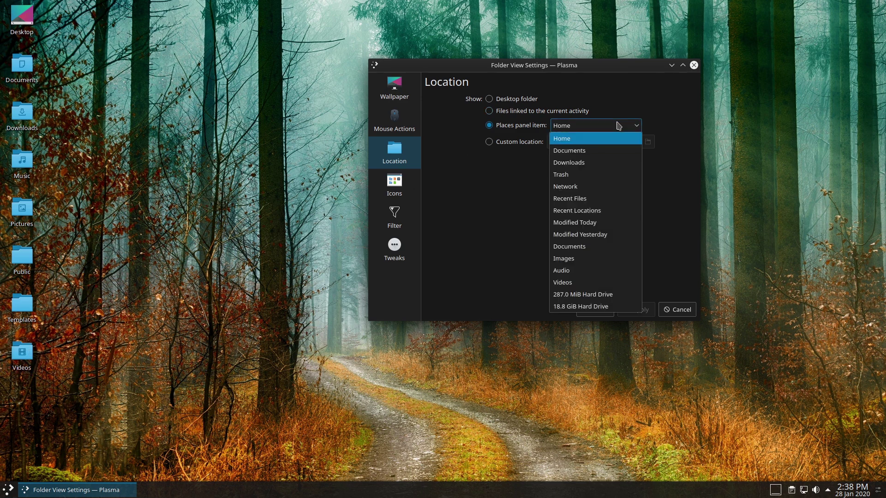
left_click(601, 151)
left_click(639, 309)
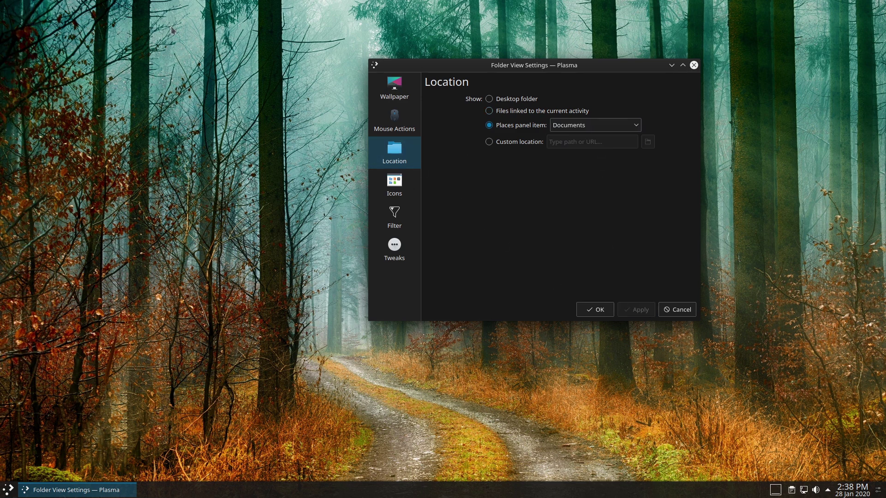
left_click(637, 127)
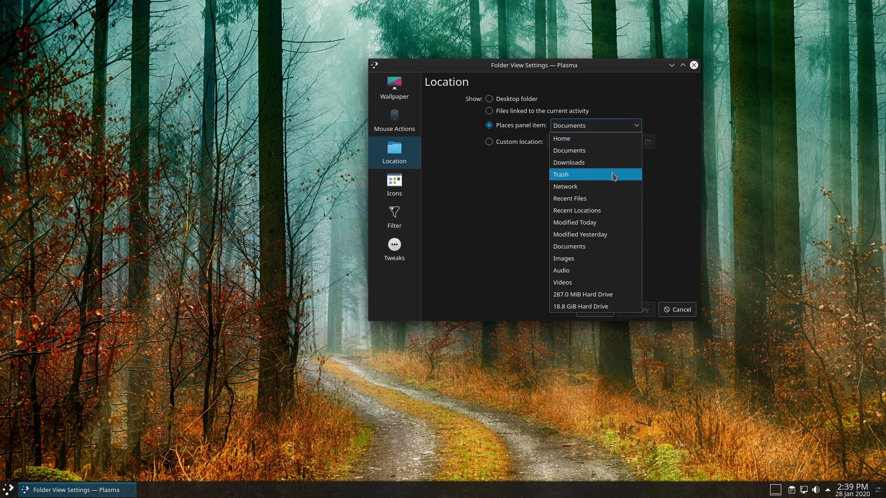
left_click(618, 187)
left_click(637, 309)
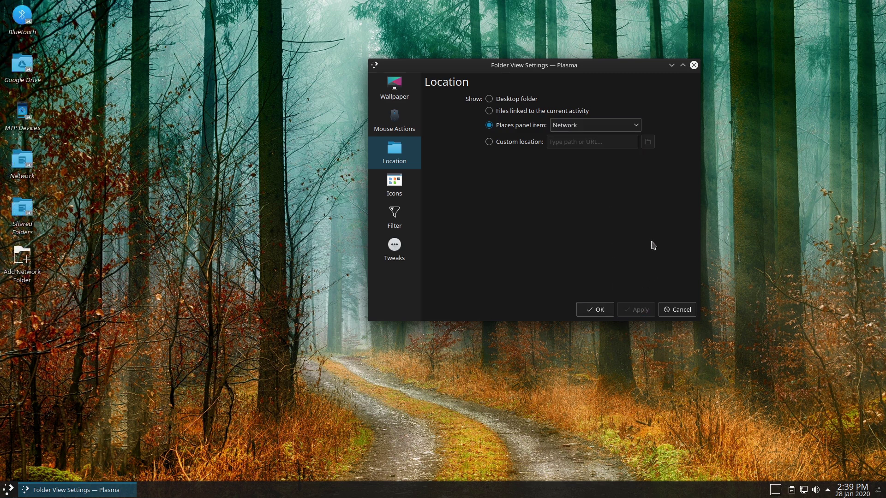
- Apply the 287.0 MiB and then the 18.8 GiB hard drives as desktop location
left_click(602, 130)
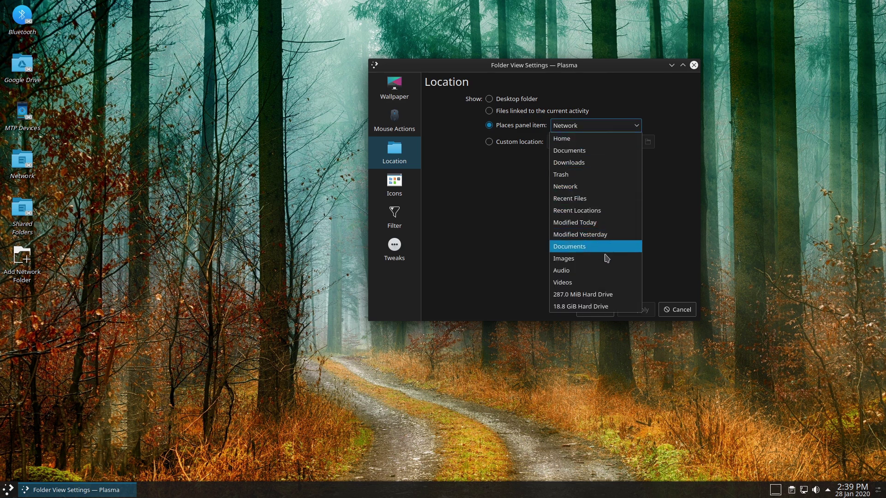
left_click(609, 298)
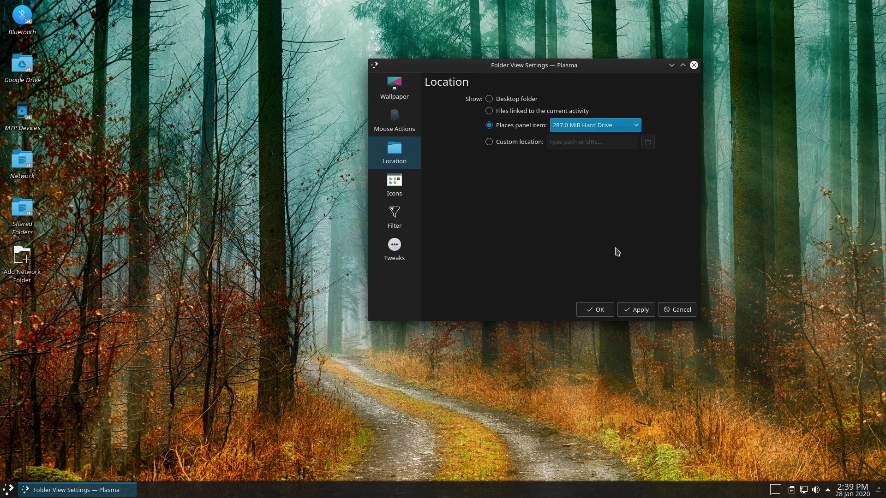
left_click(645, 305)
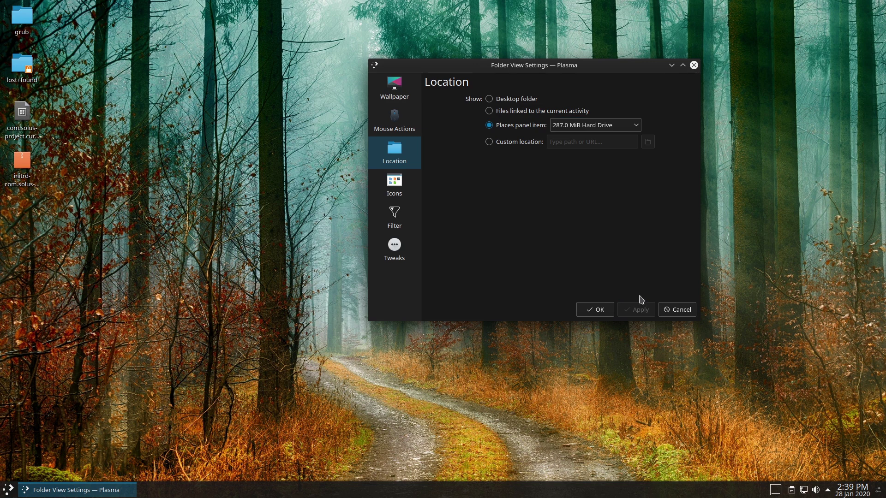
left_click(596, 131)
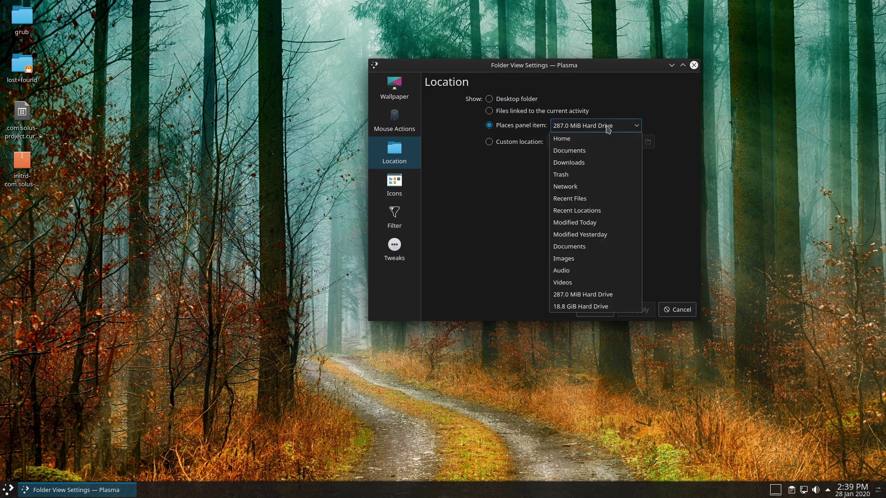
left_click(597, 308)
left_click(648, 309)
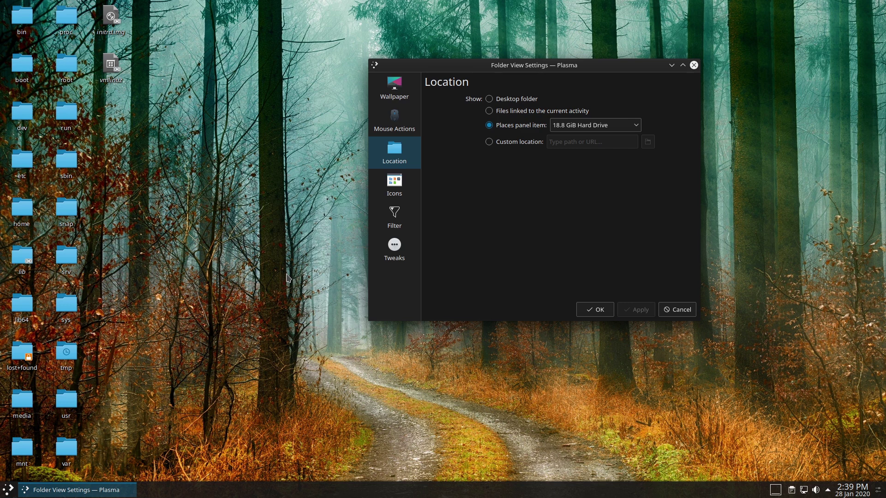
- Consider a custom folder location, then apply the Desktop folder as the location again
left_click(593, 129)
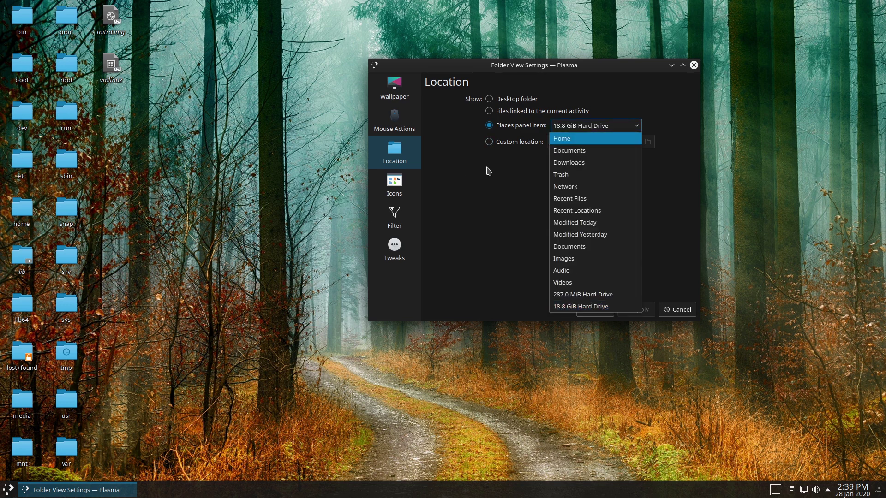
left_click(484, 169)
left_click(520, 143)
left_click(648, 142)
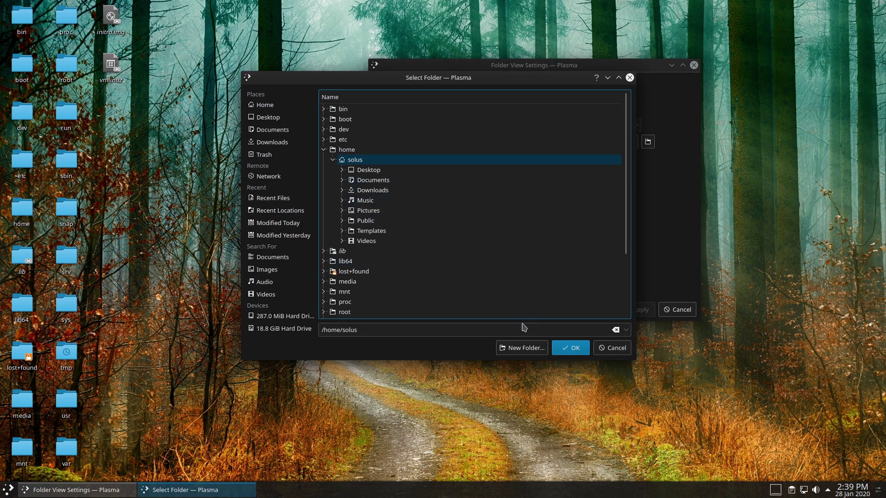
left_click(612, 349)
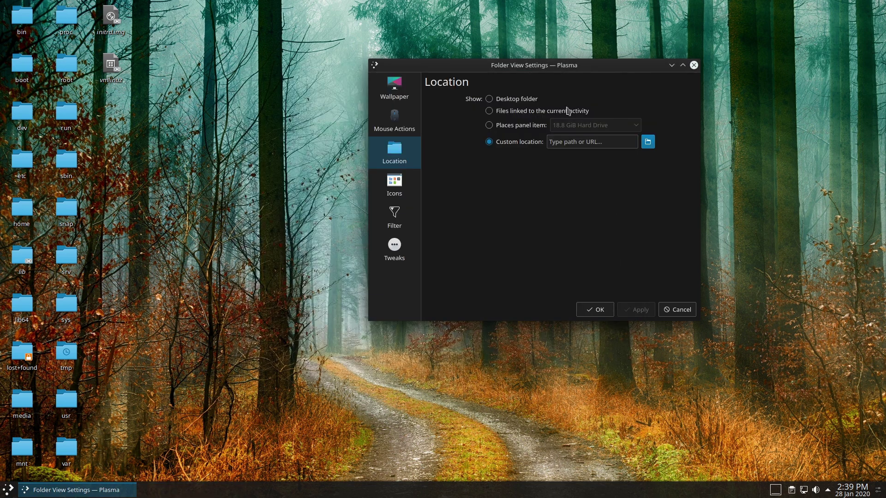
left_click(507, 99)
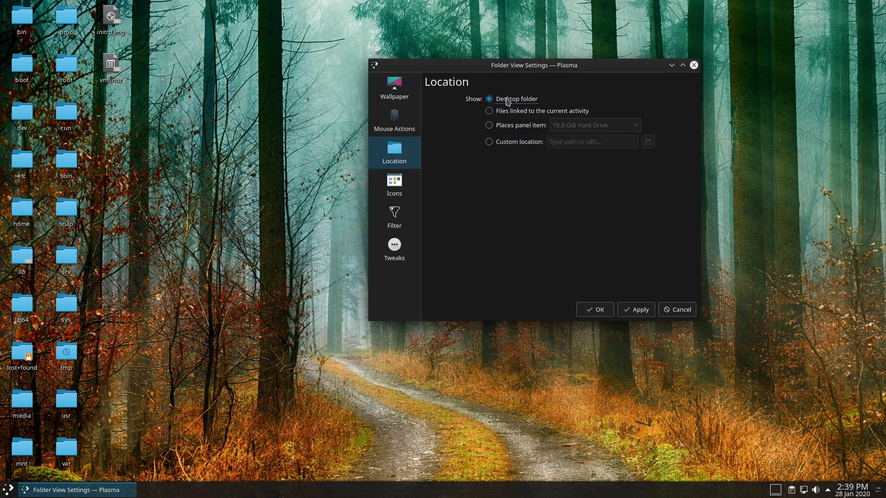
left_click(641, 315)
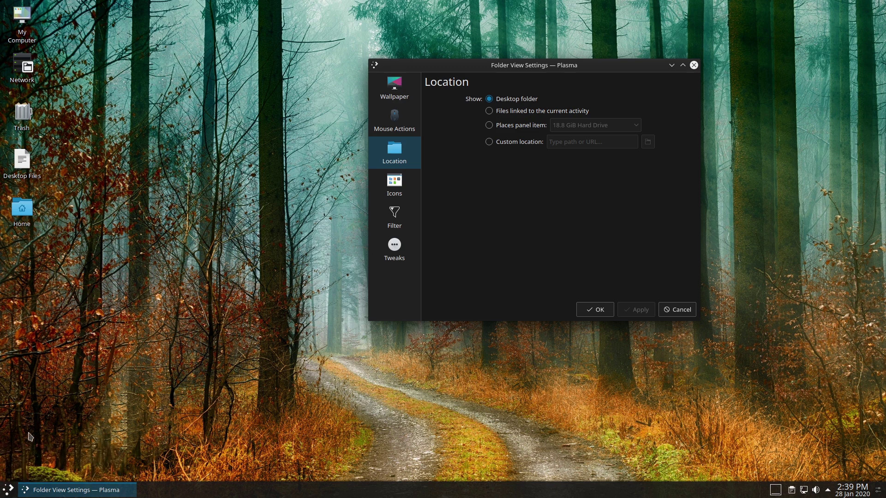
- Search 'do' in the Application Launcher to start Dolphin on Home, closing Folder View Settings
left_click(13, 493)
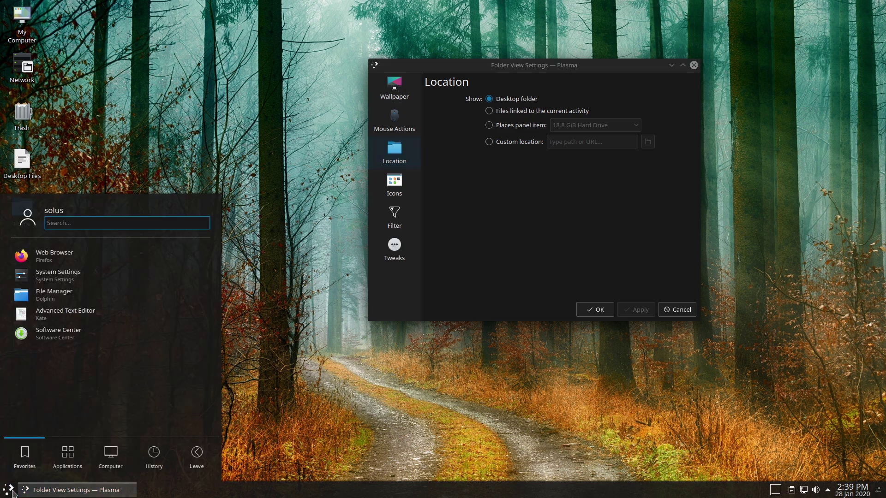
type("do")
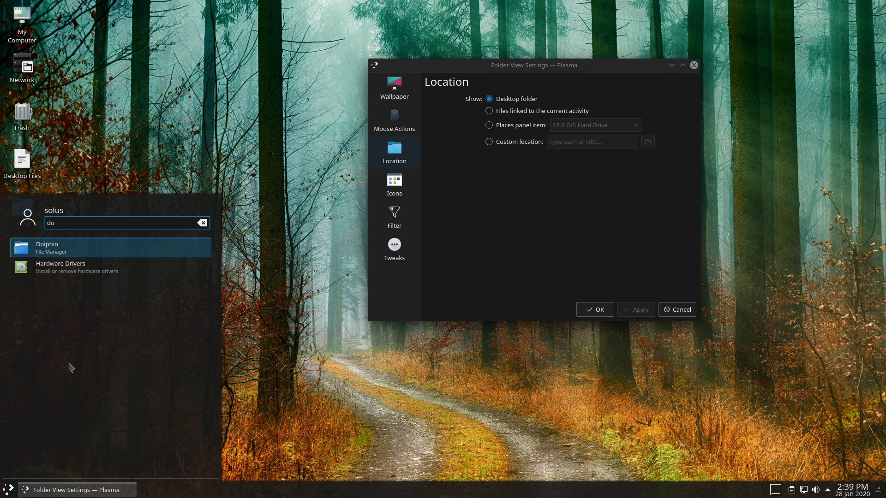
key("Return")
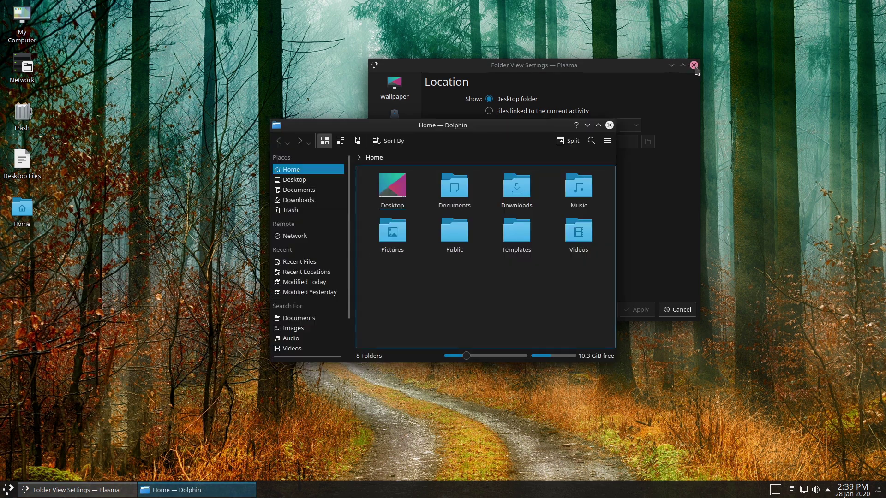
left_click(693, 65)
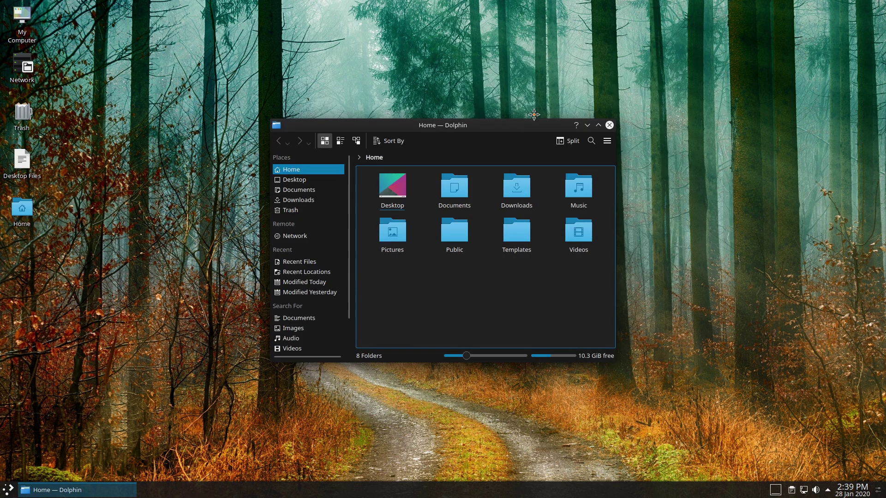
- Open the Desktop folder and test the My Computer launcher, then return
left_click_drag(510, 124, 676, 65)
left_click(551, 140)
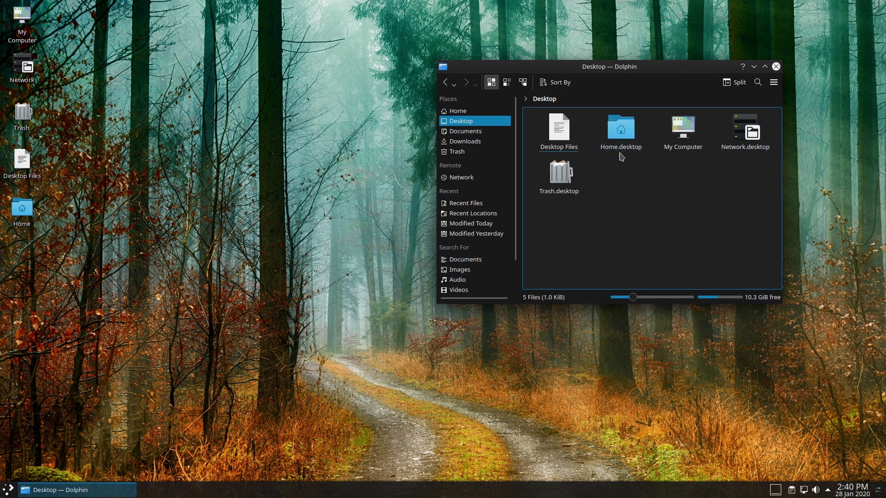
left_click(690, 147)
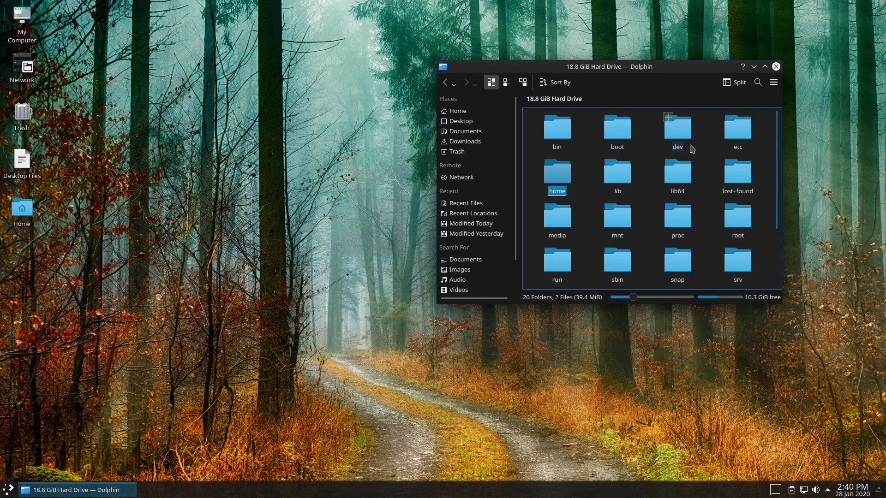
left_click(445, 82)
- Inspect My Computer's context menu without choosing anything, then go to Home
right_click(671, 161)
key("Escape")
left_click(683, 146)
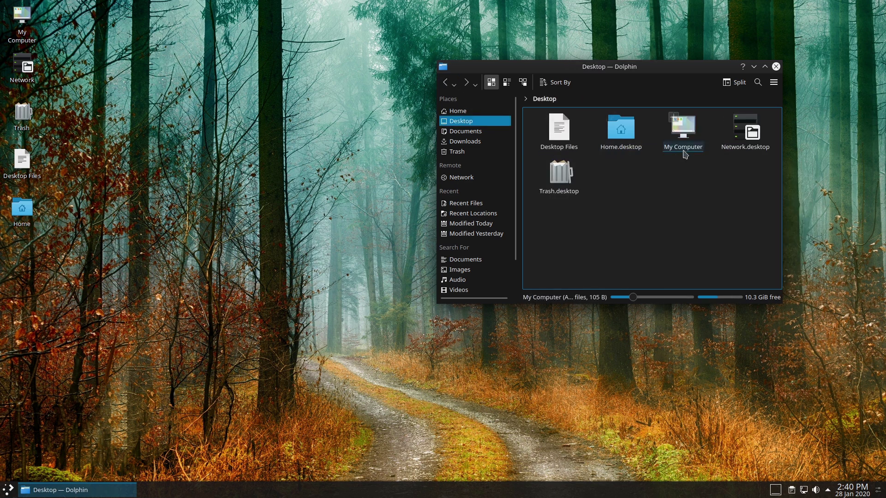
right_click(683, 150)
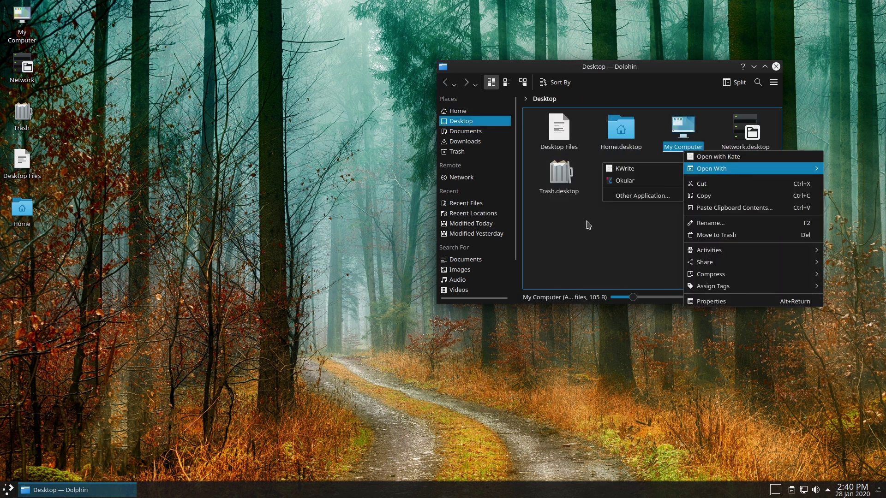
left_click(622, 241)
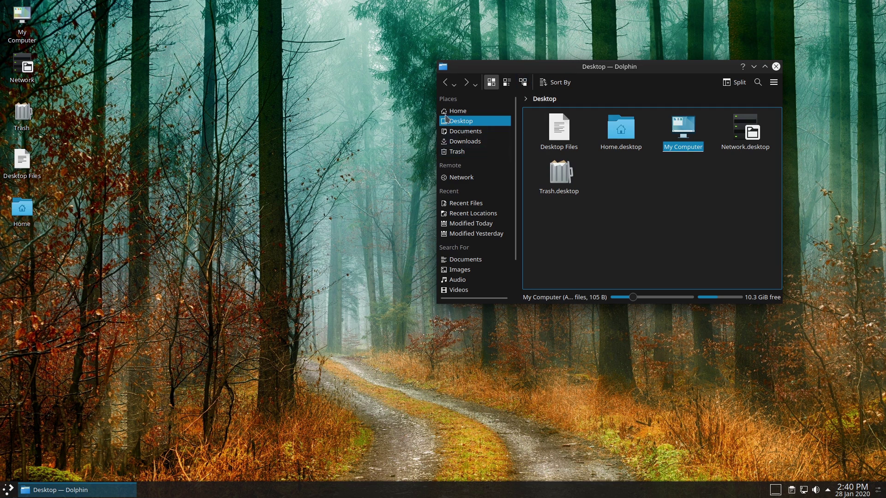
left_click(450, 113)
- Add Home as a solus desktop icon via Add Icon and confirm it opens Home
left_click_drag(448, 115, 127, 339)
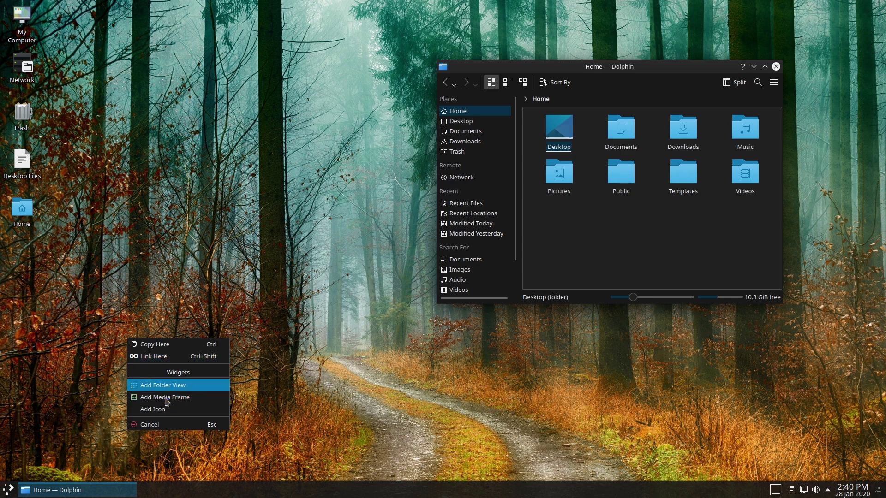
left_click(166, 409)
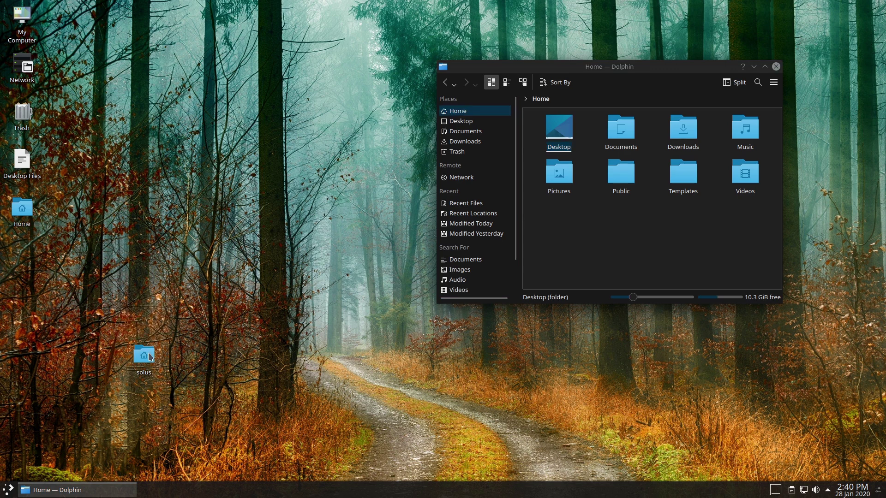
left_click(151, 358)
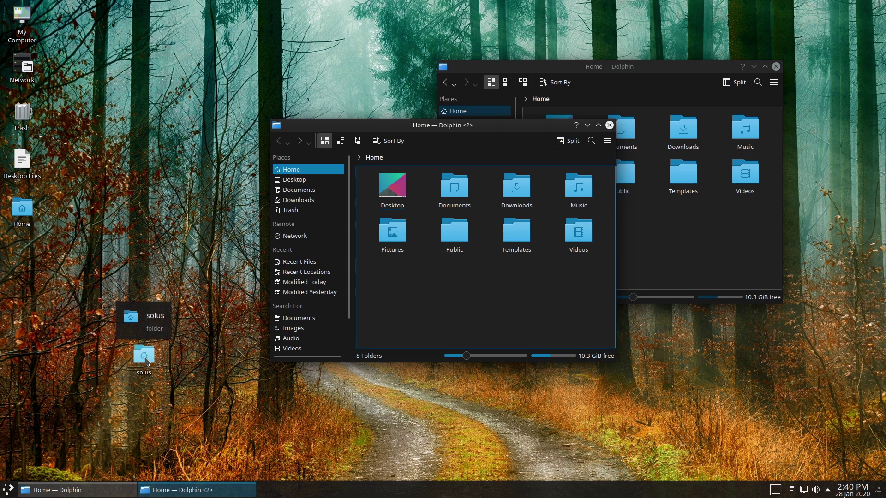
left_click(609, 125)
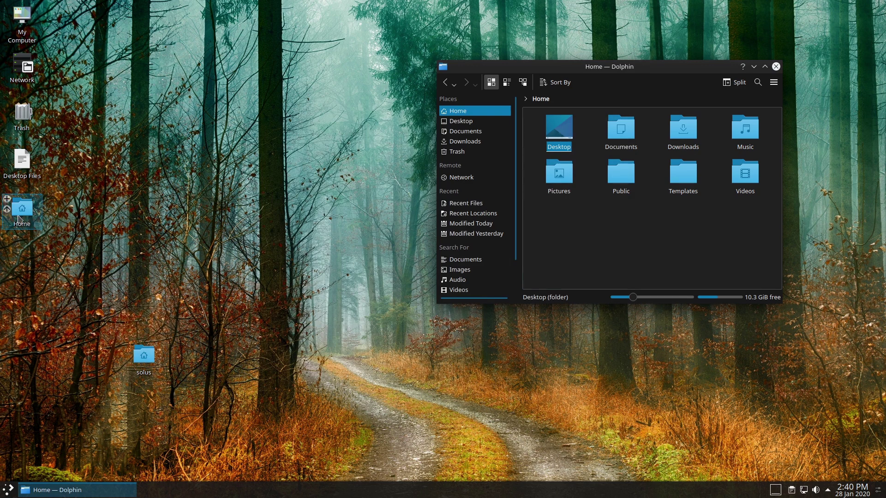
left_click(145, 363)
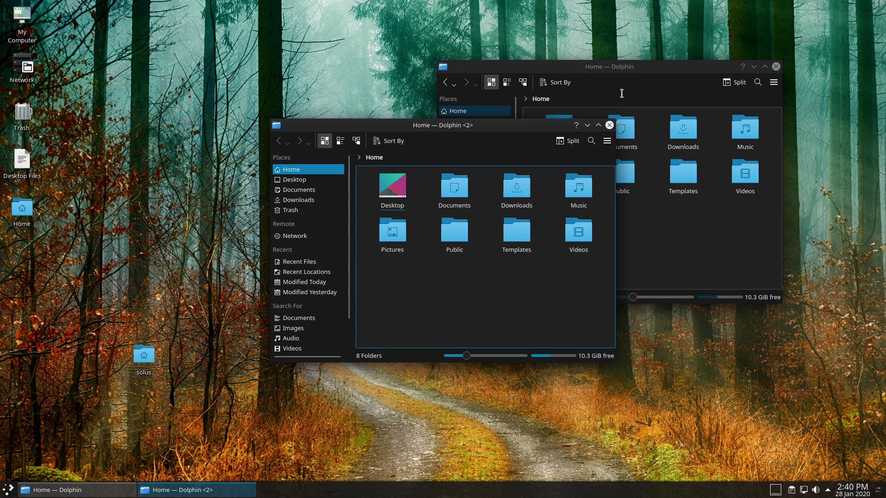
left_click(610, 125)
- Replace the solus icon with a Link Here home-folder link and confirm it opens Home
right_click(144, 368)
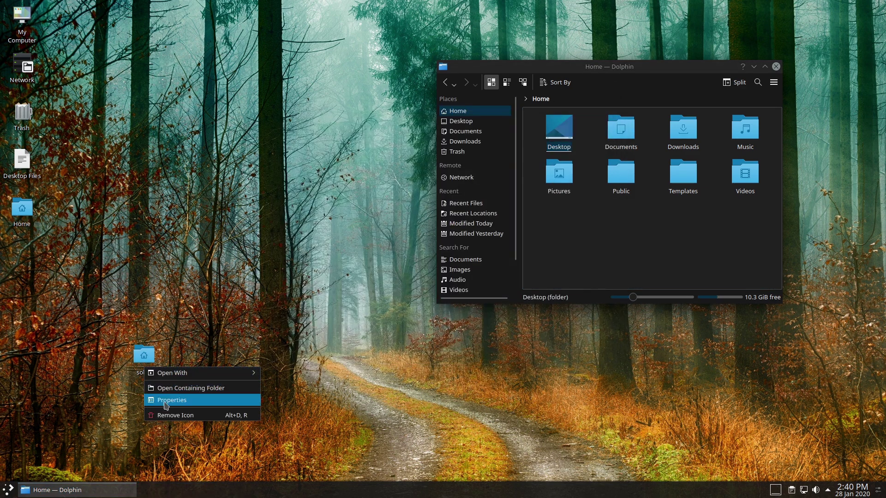
left_click(171, 415)
left_click_drag(458, 111, 149, 305)
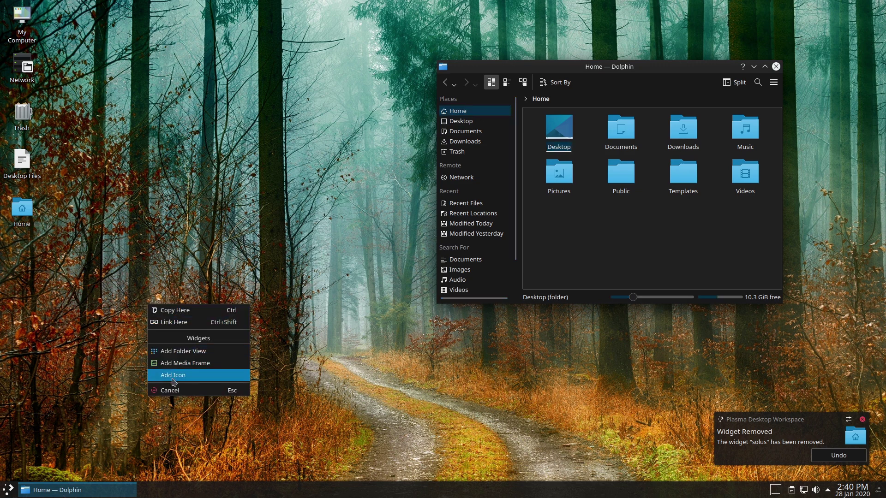
left_click(186, 326)
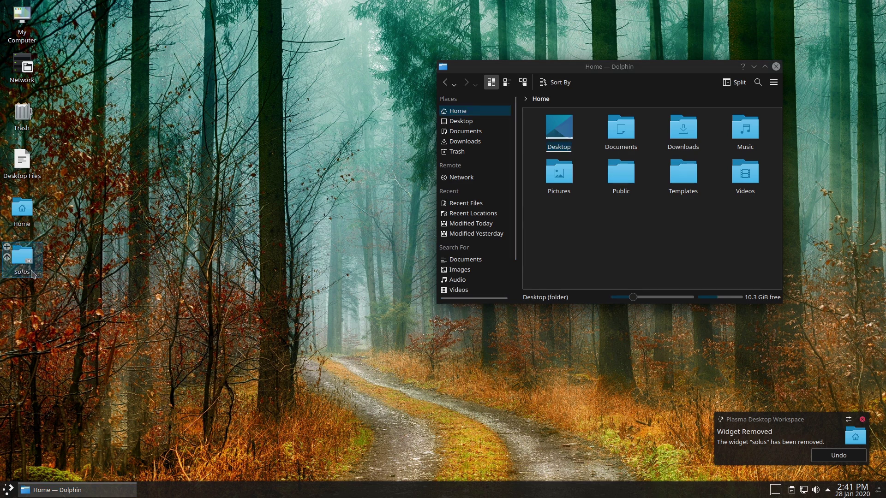
left_click(32, 260)
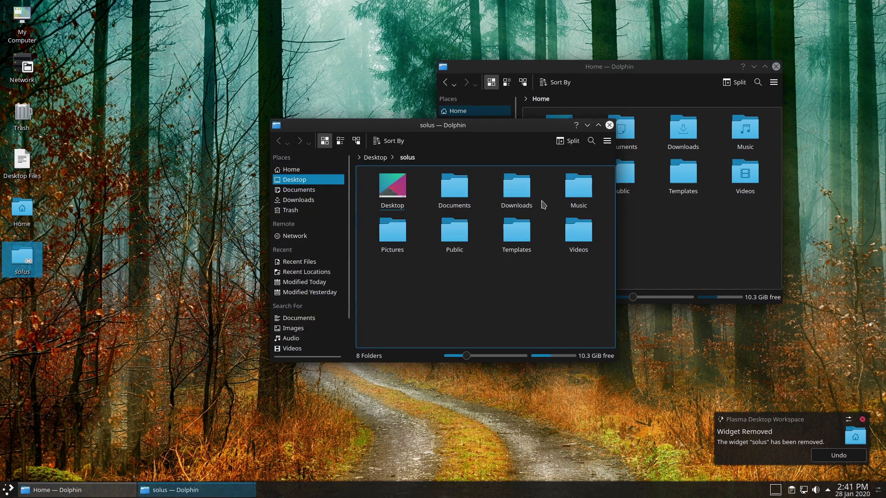
left_click(609, 125)
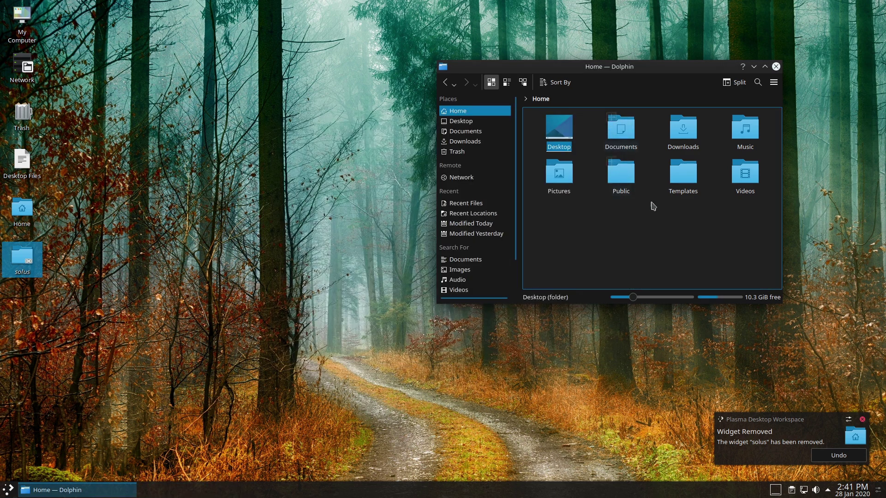
left_click(558, 127)
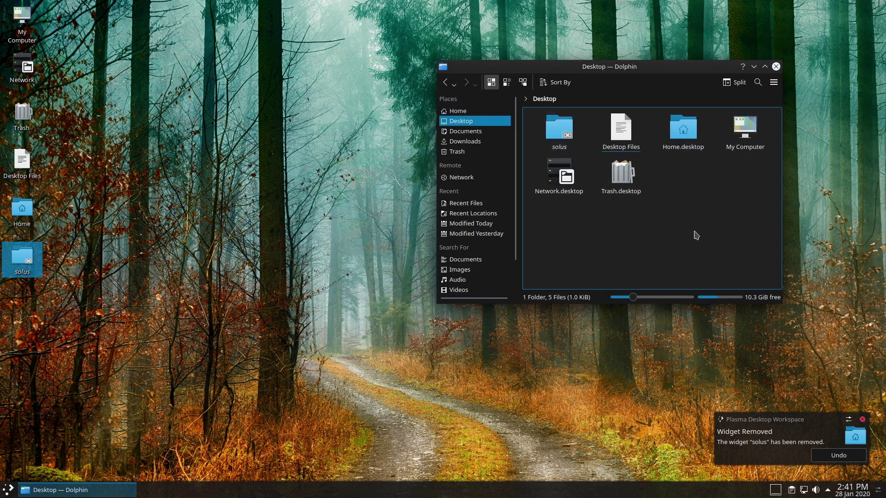
- Move the solus desktop link to the Trash
right_click(554, 147)
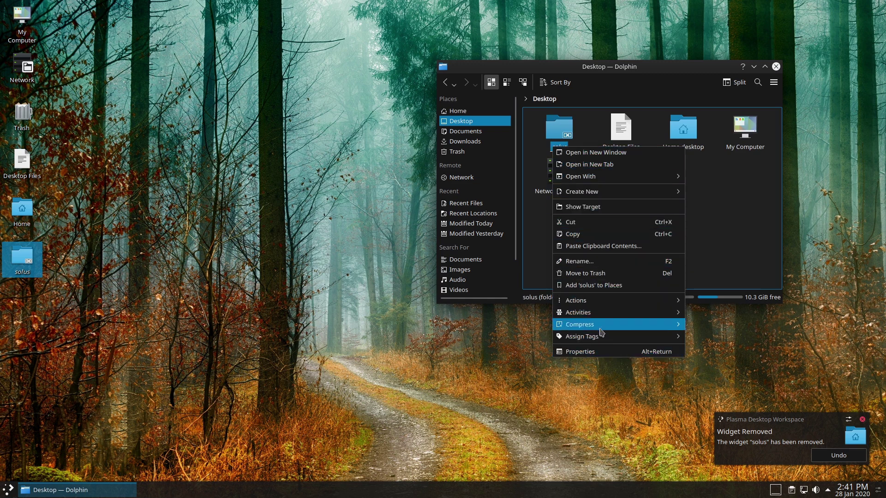
left_click(707, 226)
left_click(59, 263)
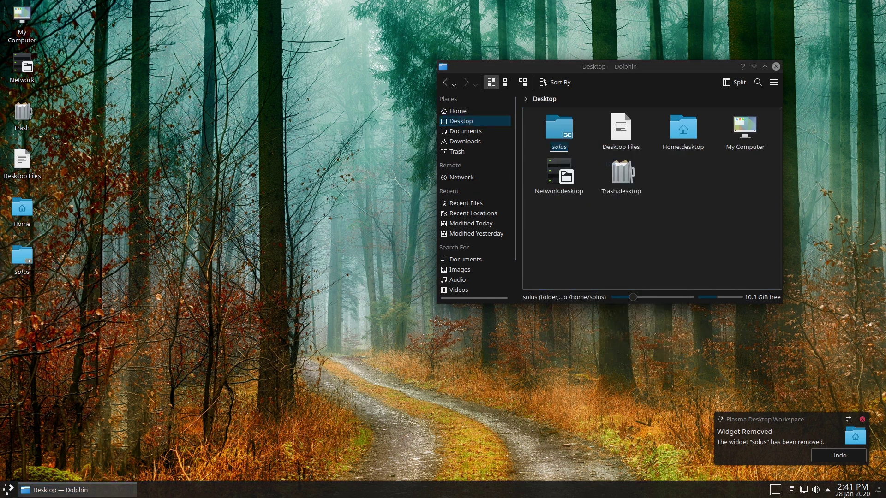
left_click(26, 256)
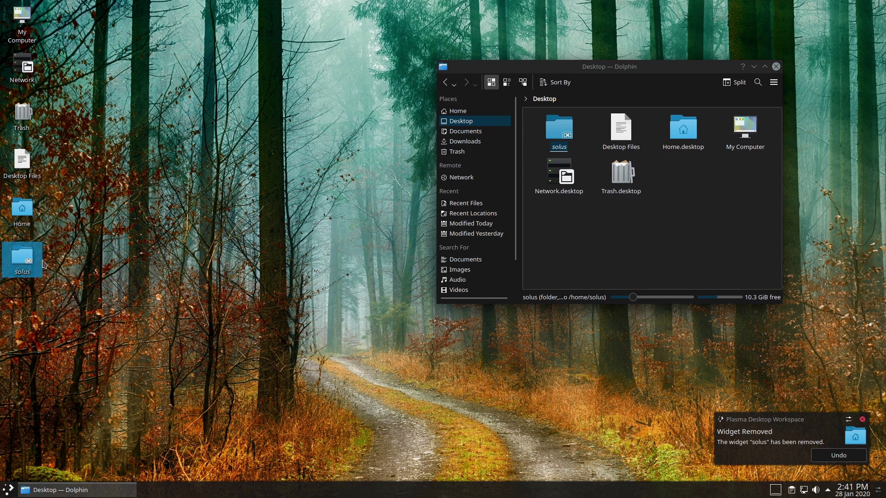
right_click(28, 263)
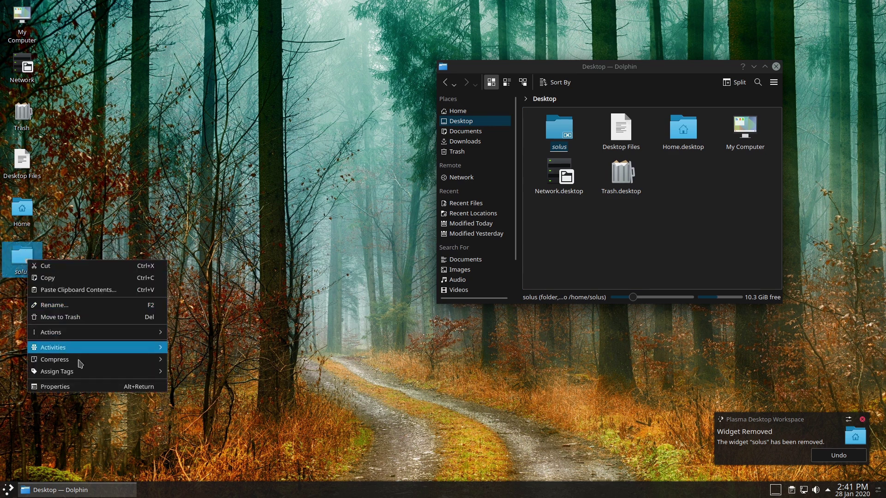
left_click(81, 319)
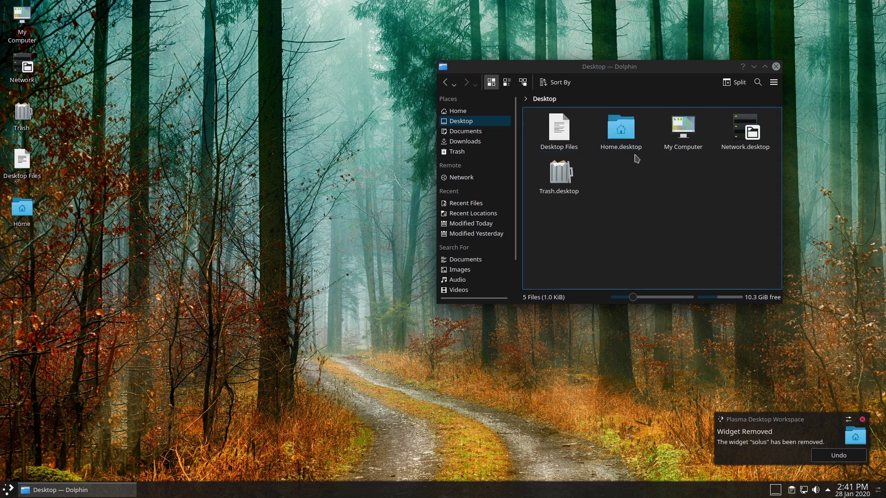
- Add a new text file named Home2.desktop to Dolphin's Desktop folder via Create New > Text File
right_click(632, 203)
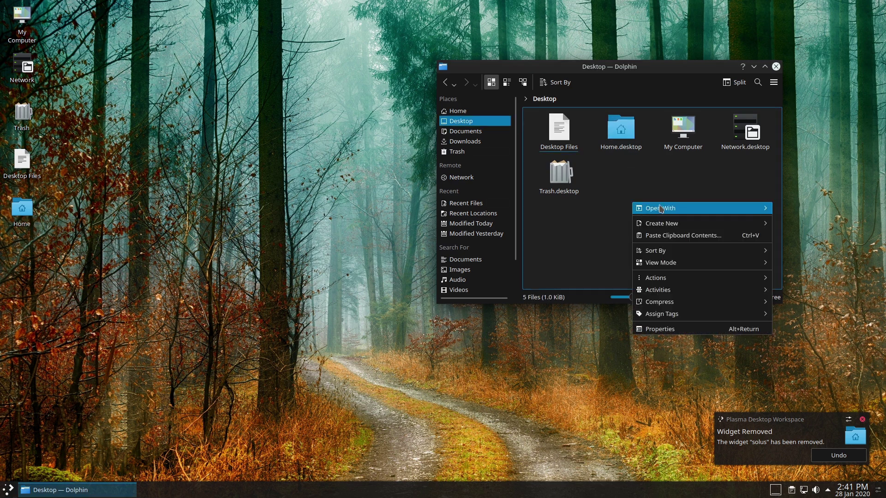
mouse_move(701, 210)
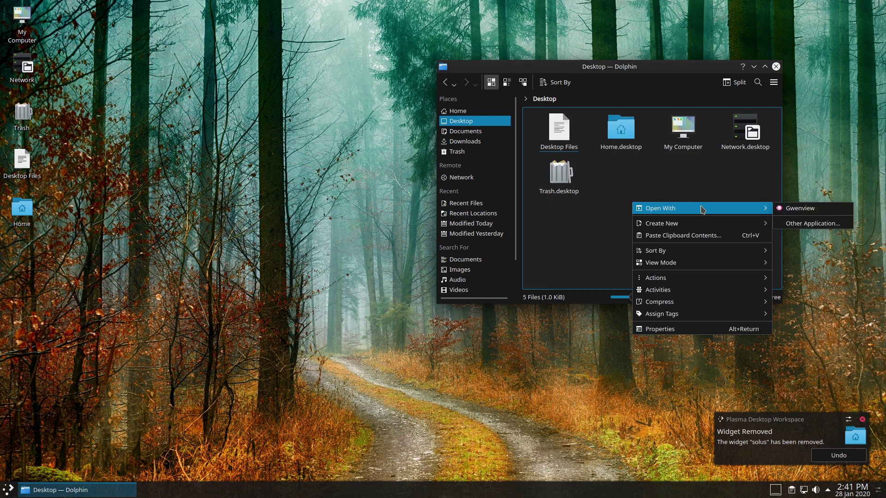
mouse_move(666, 226)
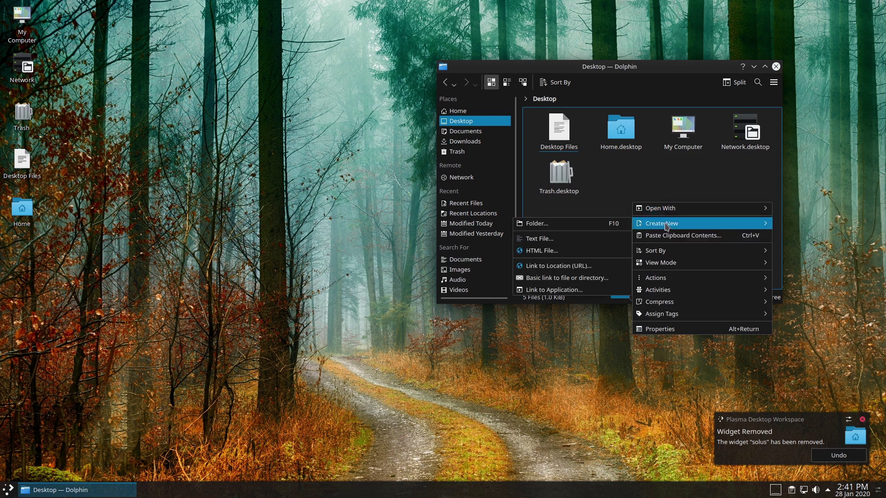
left_click(585, 243)
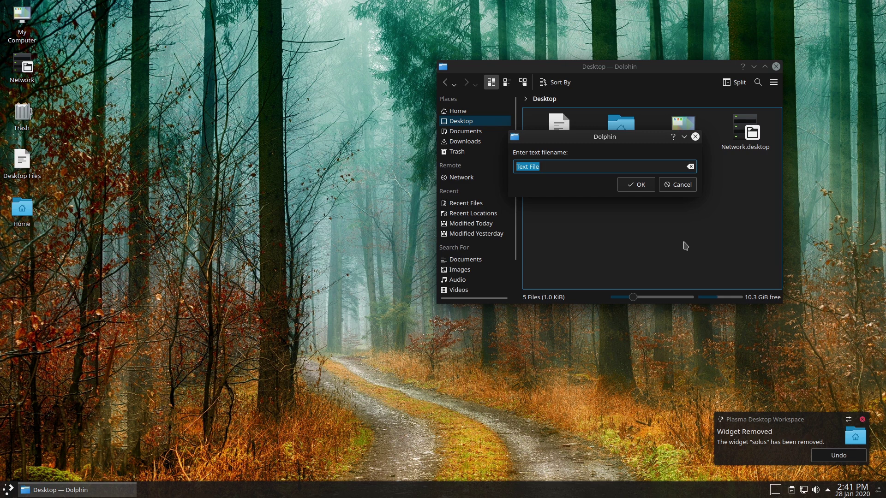
type("ho")
key("BackSpace")
key("BackSpace")
type("Ho")
left_click(639, 185)
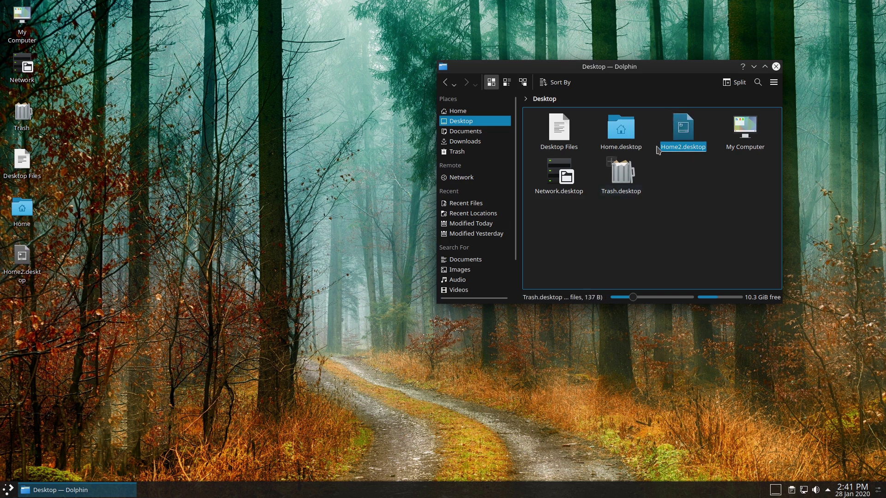
- Open Home2.desktop in Kate and type the [Desktop Entry] header line
right_click(682, 148)
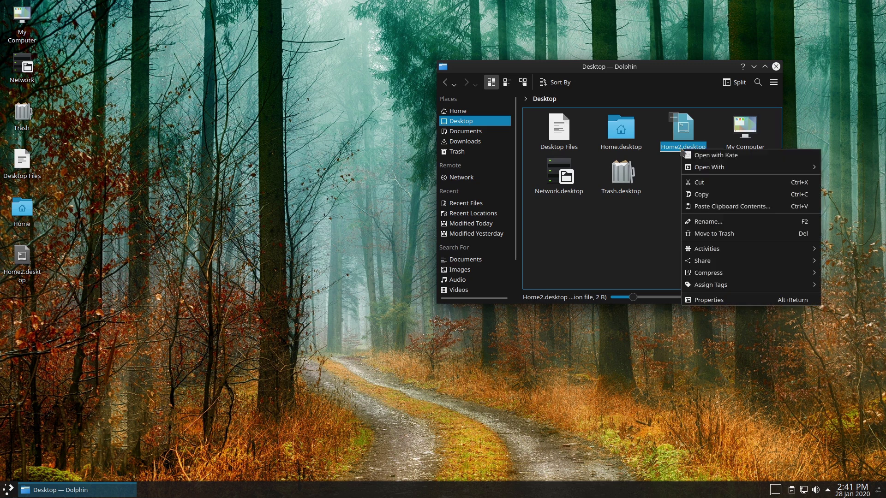
left_click(716, 156)
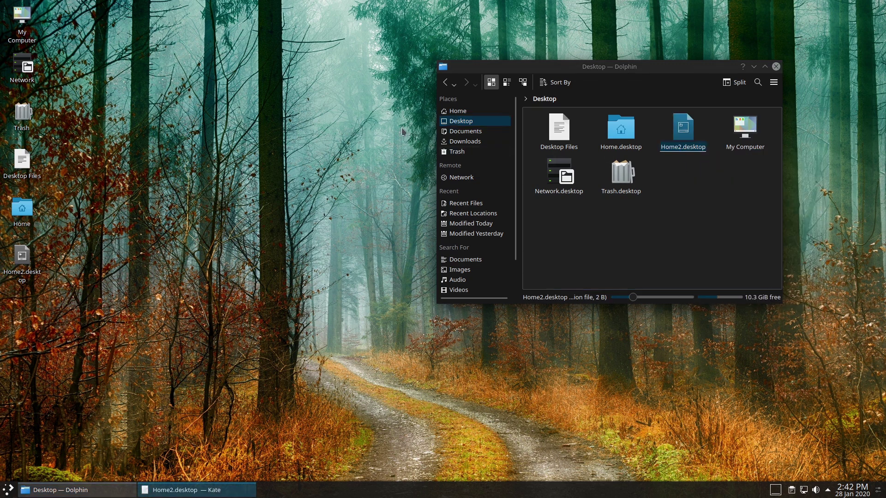
left_click(314, 83)
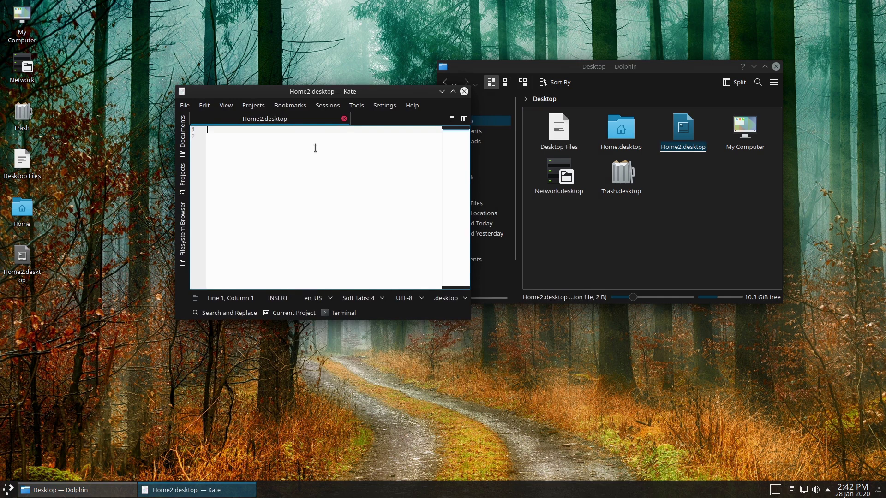
type("[Deskt")
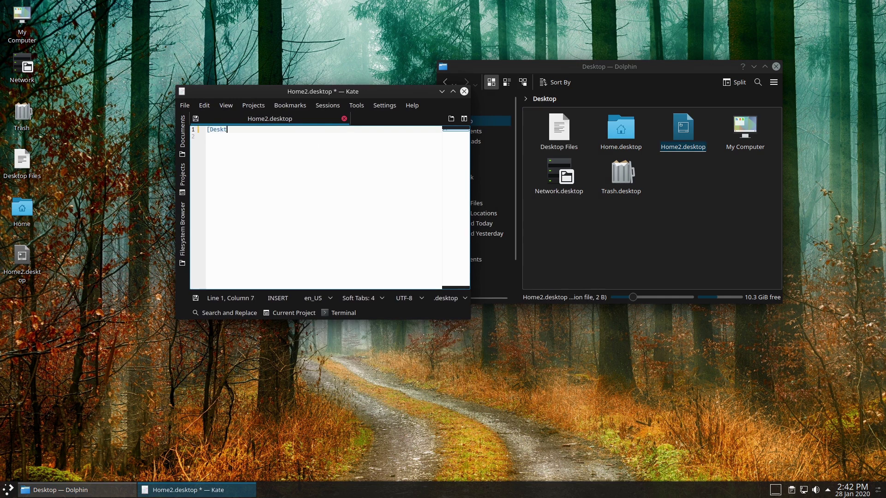
type("op Entry]")
key("Return")
- Open Desktop Files as reference, then close Home2.desktop and discard its unsaved changes
double_click(20, 167)
left_click_drag(574, 60, 444, 126)
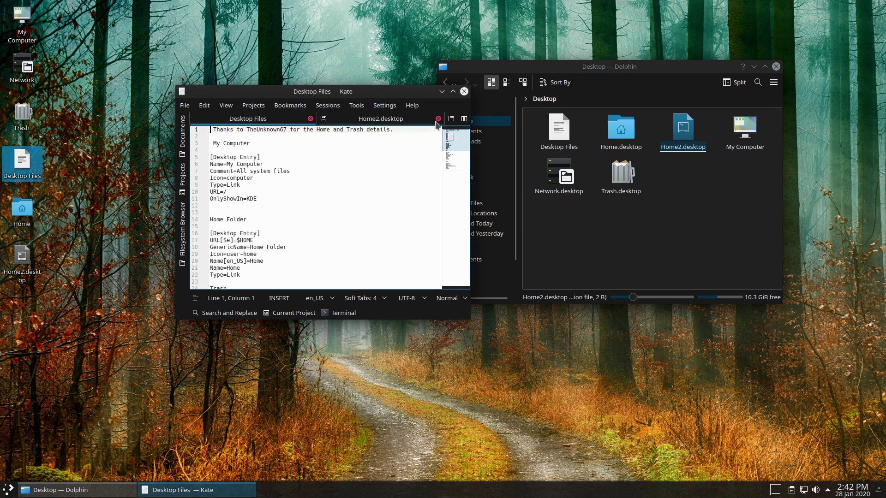
left_click(437, 119)
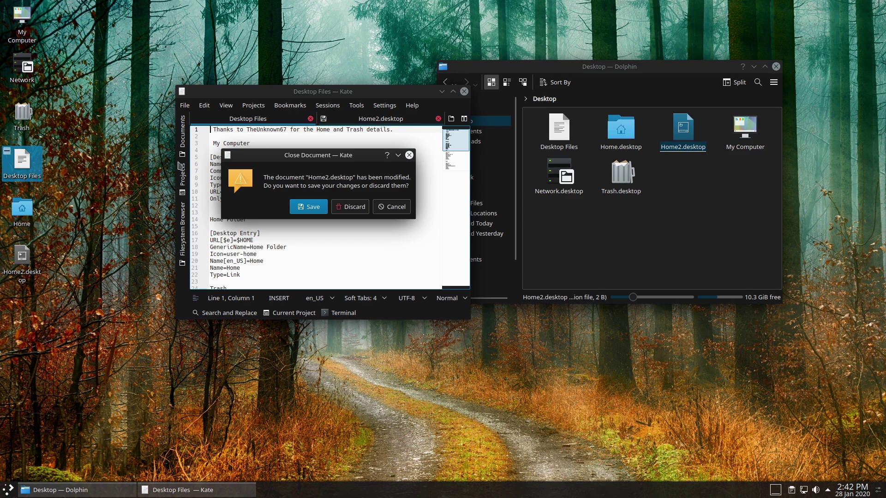
left_click(360, 207)
- Open Desktop Files in a second Kate window and move it to the upper right
right_click(13, 180)
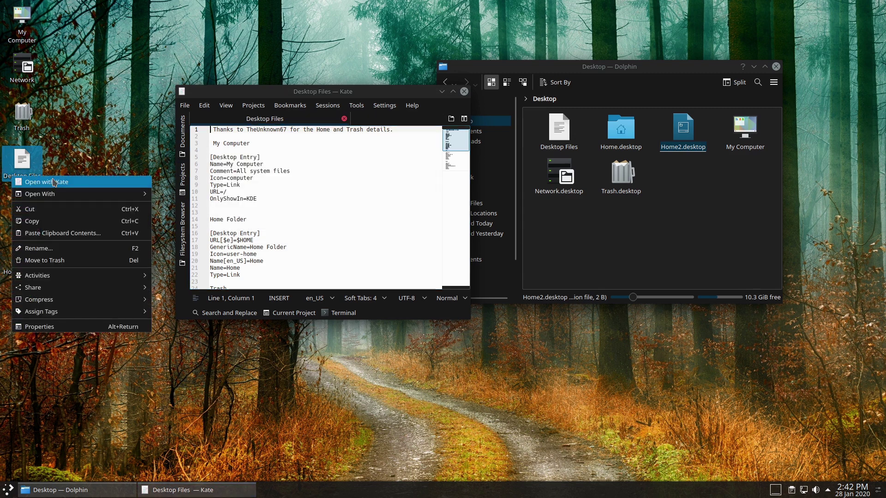
left_click(173, 149)
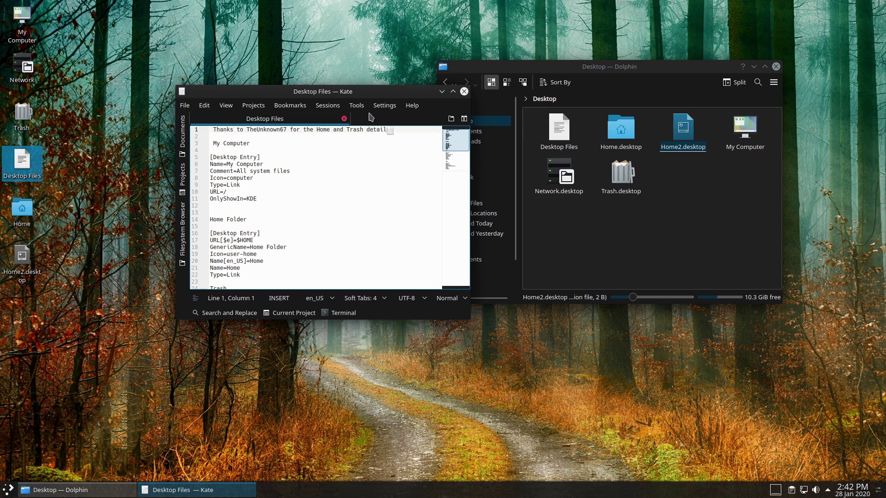
left_click(290, 171)
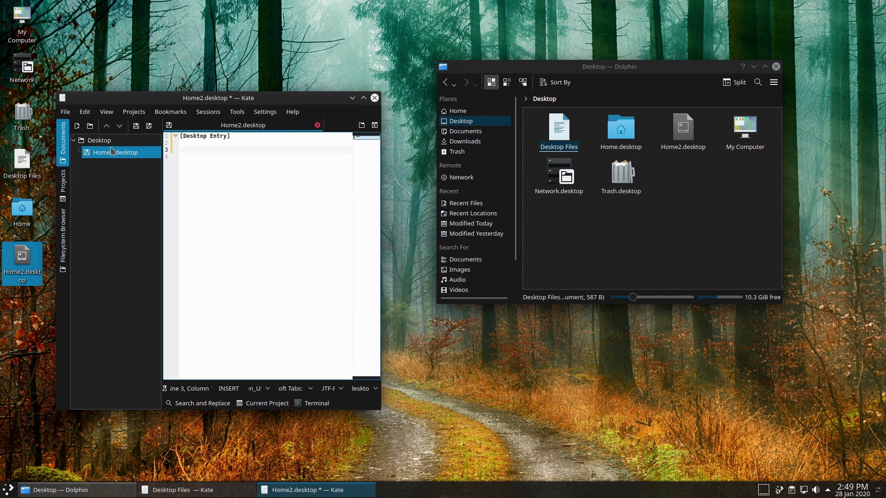
left_click(216, 490)
left_click_drag(336, 84, 703, 53)
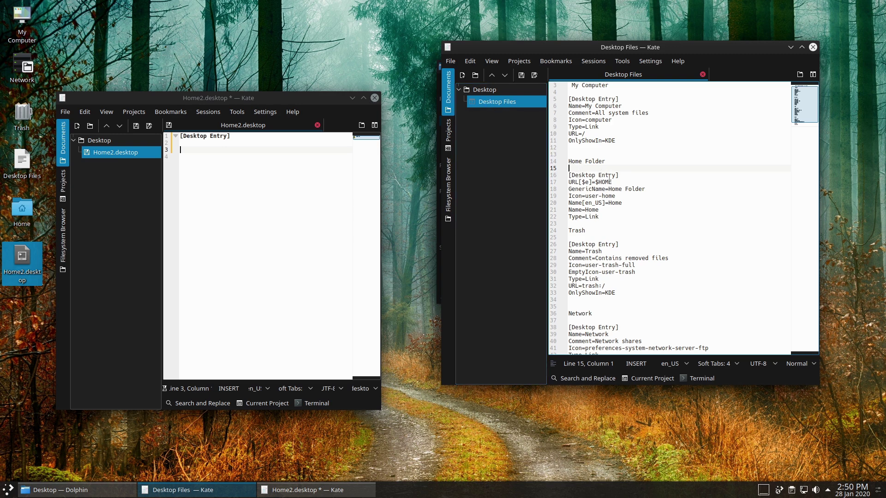
- Copy the Home Folder entry (lines 17–22) and paste it at line 3 of Home2.desktop
left_click_drag(568, 183, 629, 217)
key("ctrl+c")
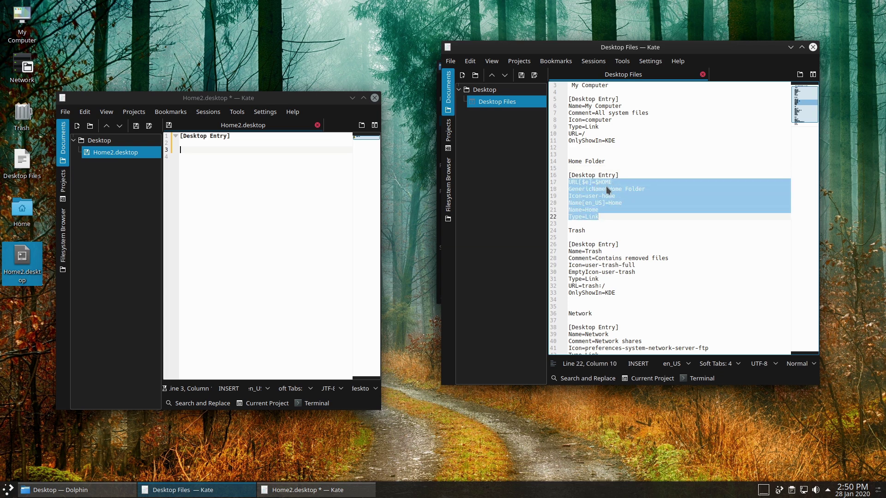
left_click(597, 220)
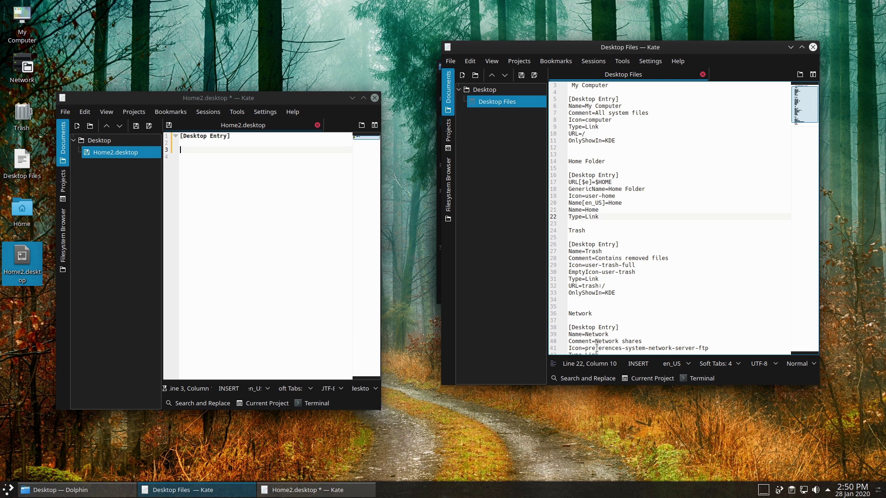
left_click(234, 151)
key("ctrl+v")
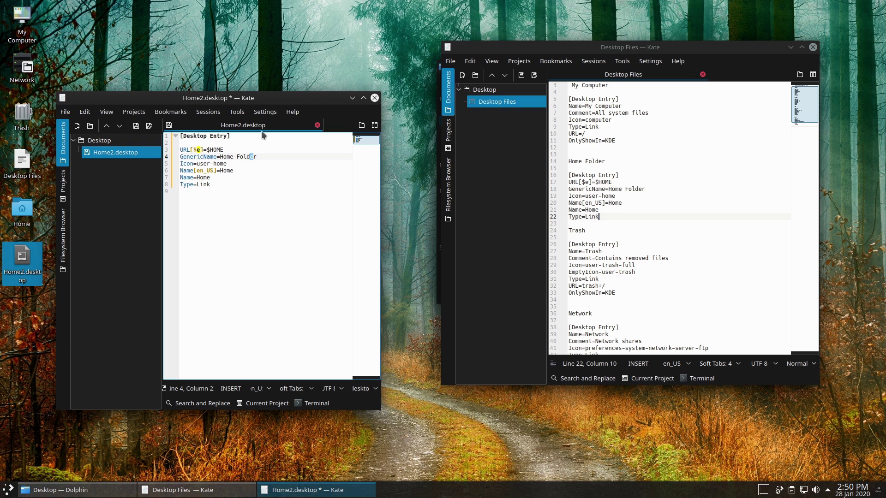
- Save Home2.desktop and close its Kate editor window
left_click_drag(271, 98, 338, 97)
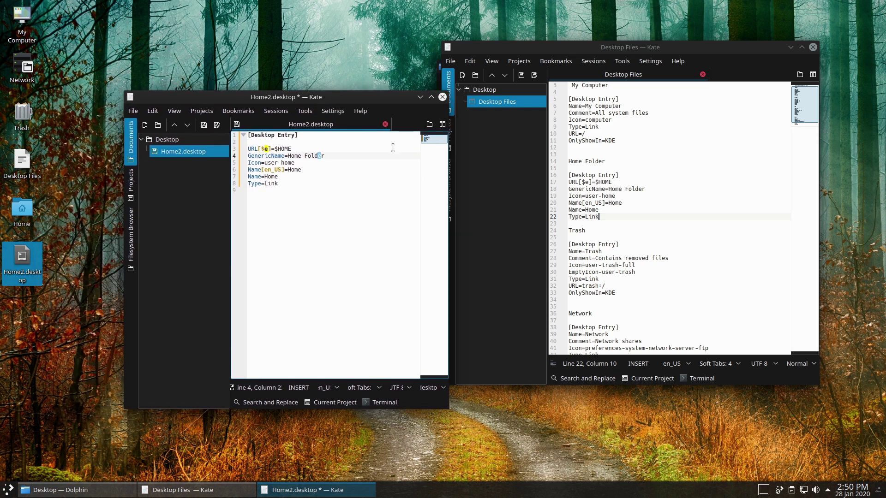
key("ctrl+s")
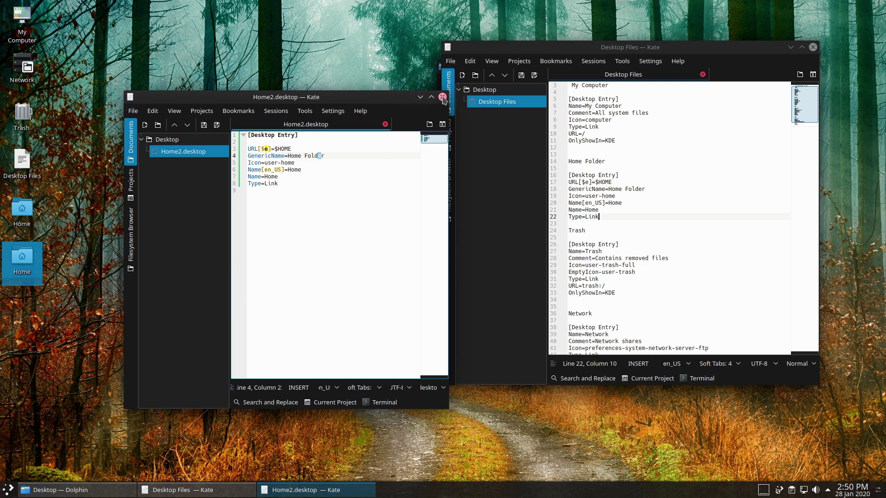
left_click(443, 97)
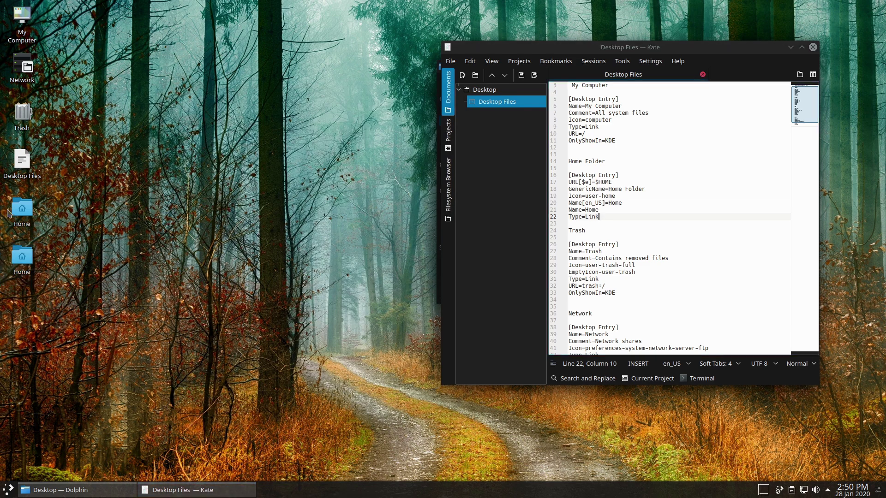
- Check the Home launcher's folder, then minimize Kate and bring up Home2.desktop's actions in Dolphin
left_click(27, 261)
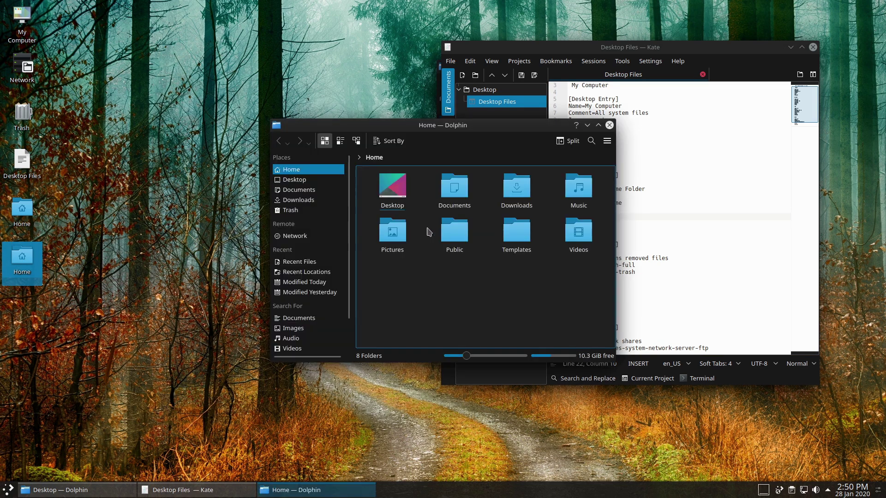
left_click(610, 125)
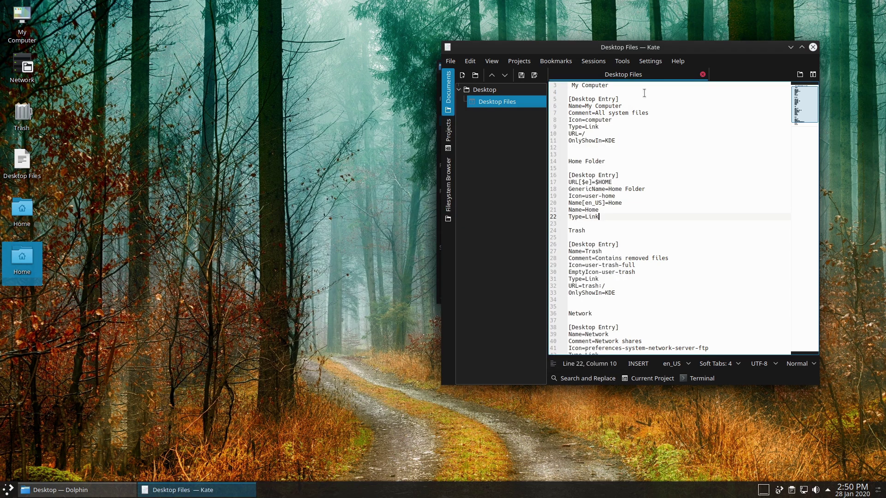
left_click(790, 47)
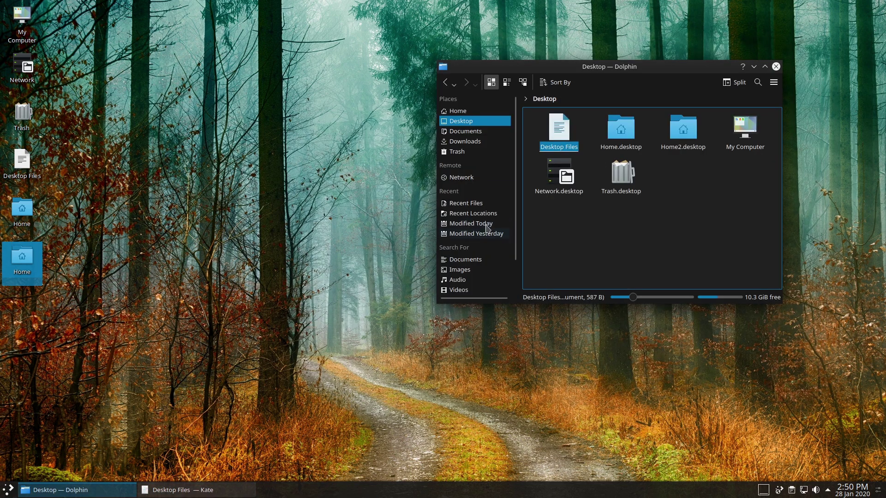
left_click(699, 205)
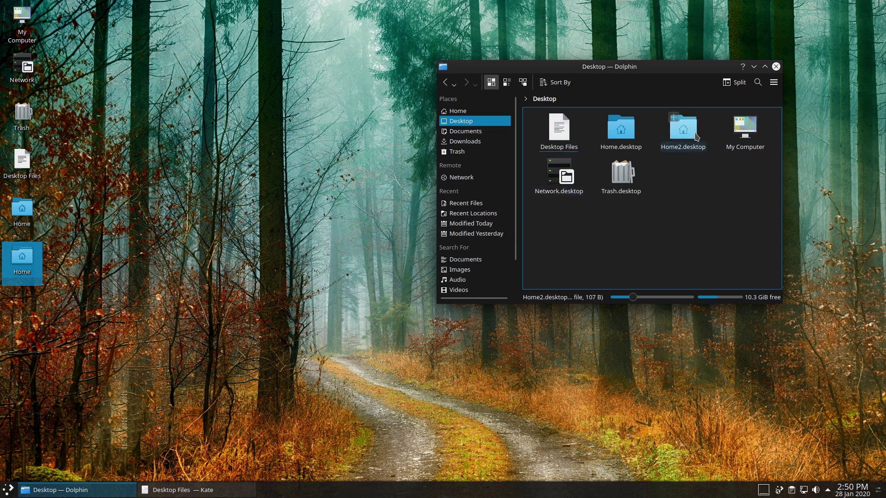
right_click(688, 133)
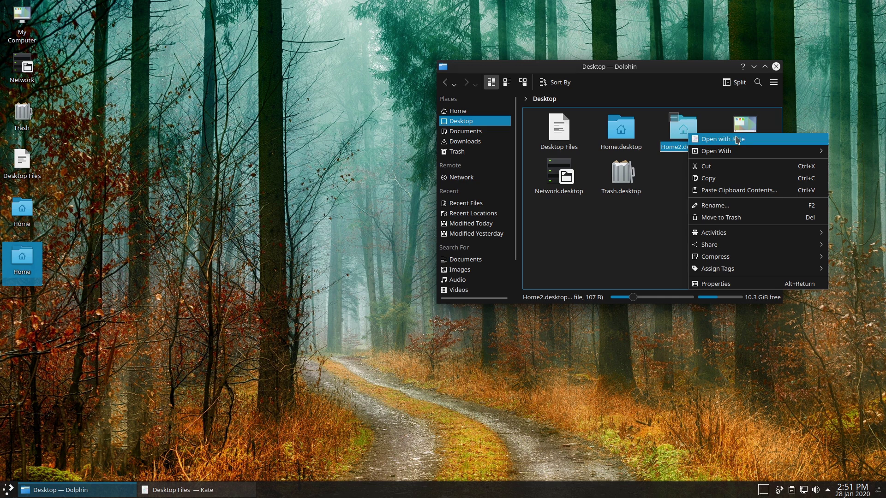
- Open the icon chooser from Home2.desktop's Properties, keeping the Applications category
left_click(731, 284)
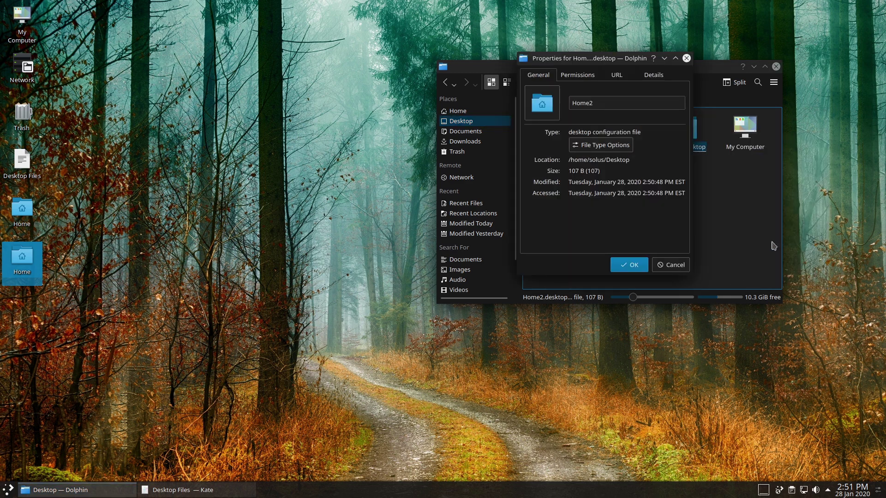
left_click(542, 105)
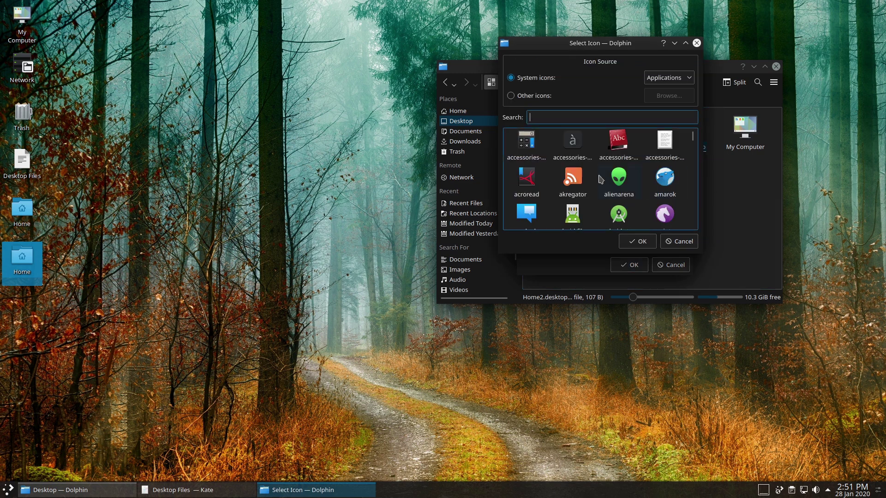
left_click(688, 81)
left_click(688, 81)
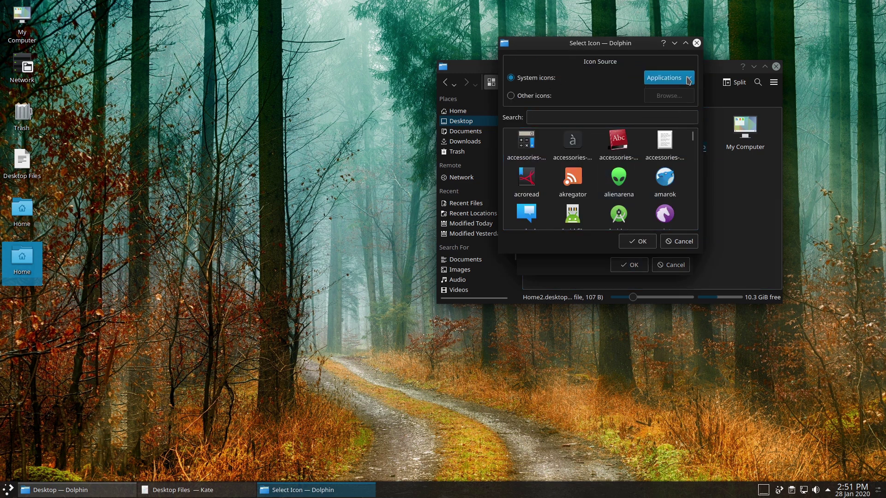
left_click_drag(617, 45, 669, 60)
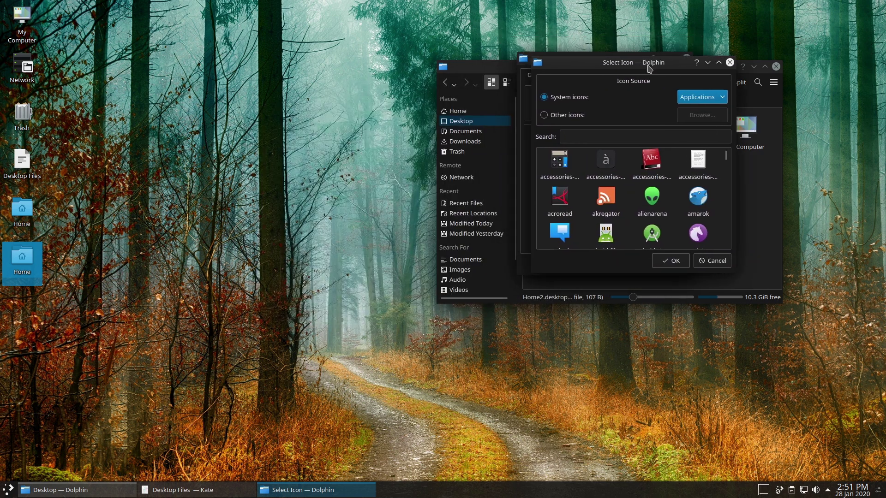
left_click(618, 134)
- Search icons for 'user', apply the green alienarena alien icon, and launch Home2 to test it
type("user")
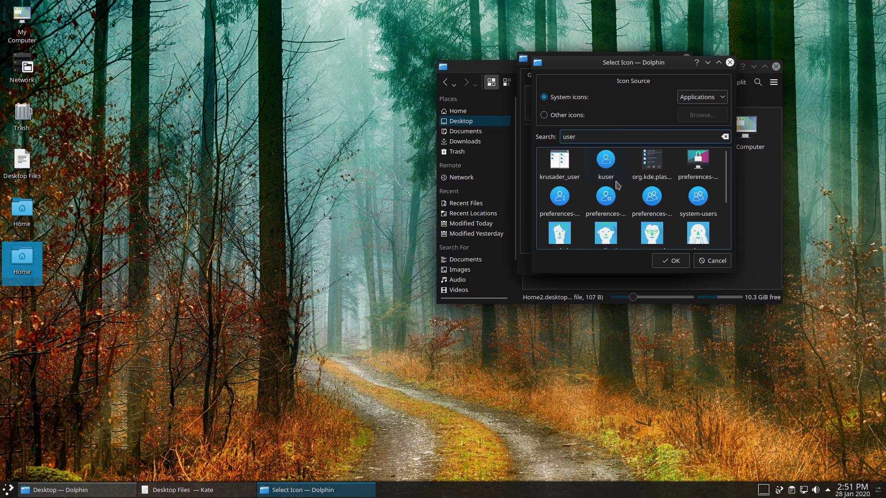
scroll(618, 192, "down", 3)
scroll(618, 193, "up", 3)
scroll(618, 193, "down", 3)
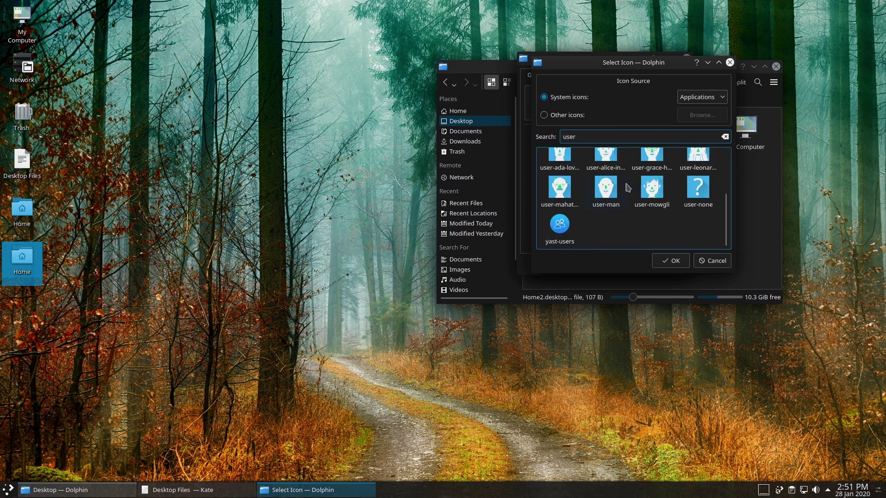
scroll(675, 191, "up", 3)
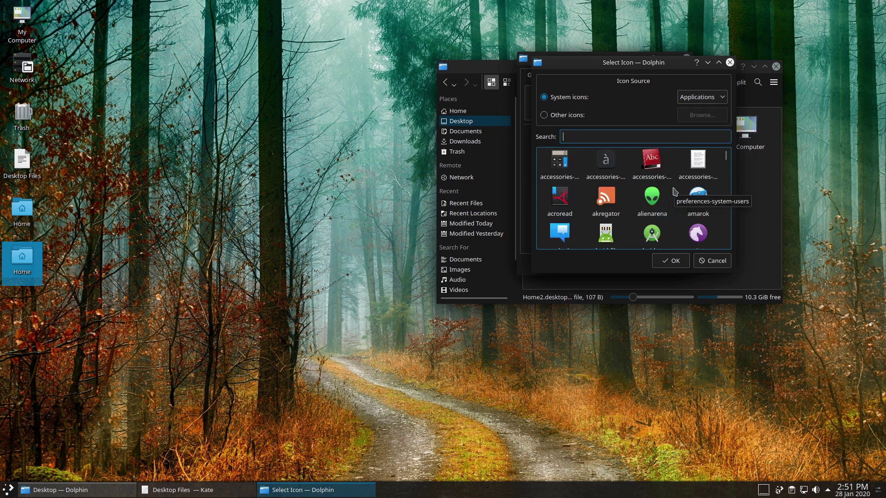
double_click(652, 203)
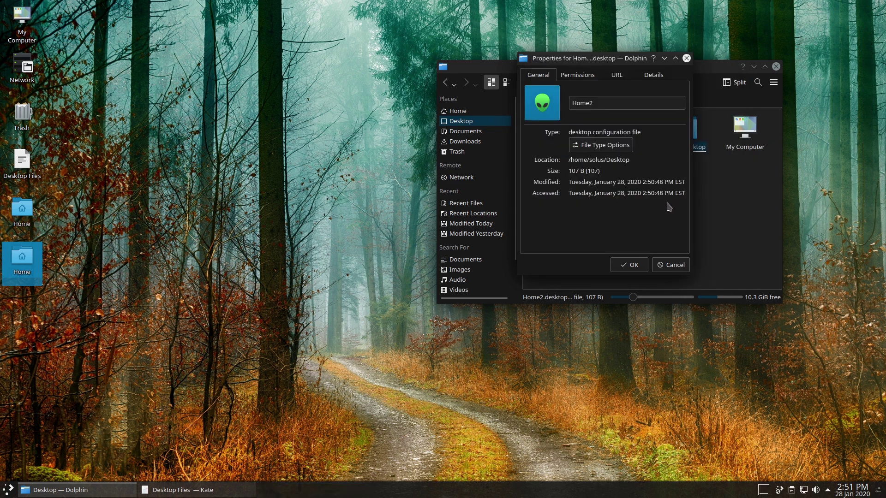
left_click(633, 266)
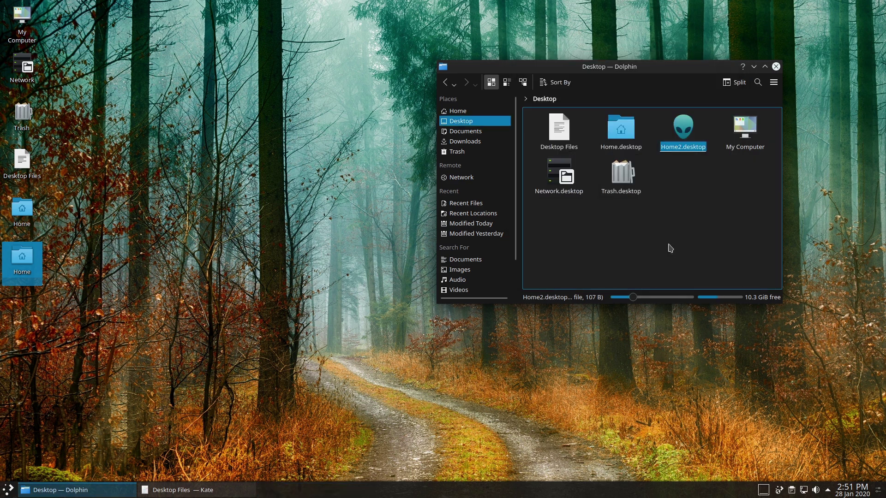
left_click(32, 261)
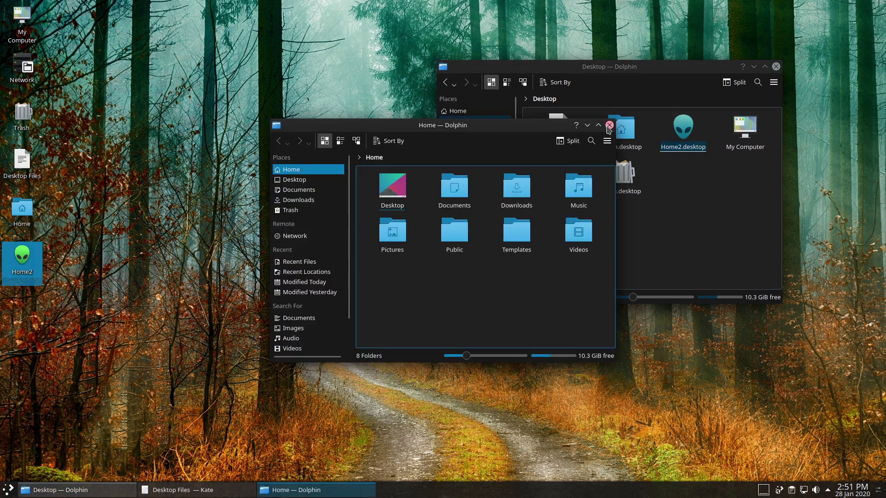
- Close the opened Home folder and reopen Home2.desktop's icon chooser, searching 'user'
left_click(609, 125)
right_click(669, 124)
left_click(686, 128)
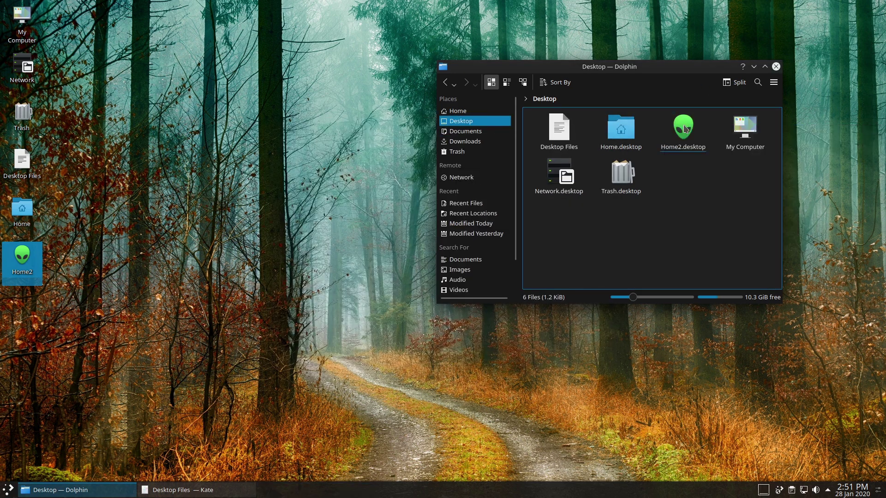
right_click(686, 128)
left_click(730, 276)
left_click(549, 99)
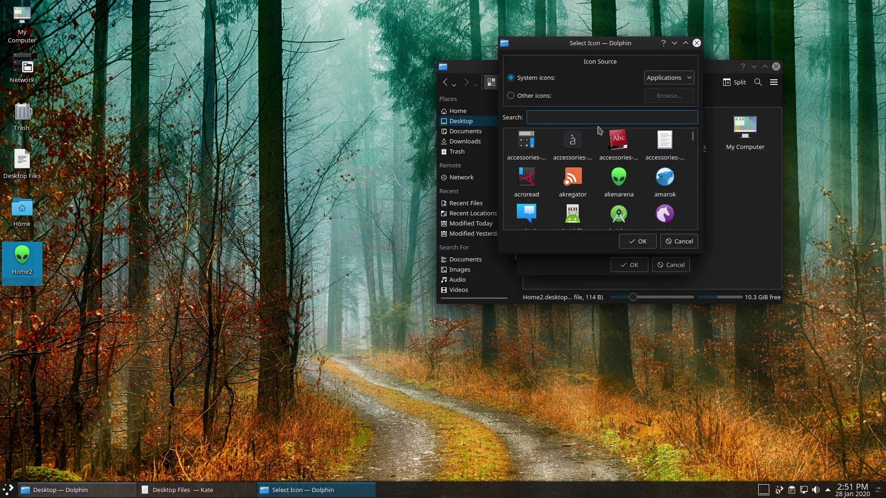
type("user")
- Browse the Categories, Actions, Devices and Emblems icon categories
left_click(688, 78)
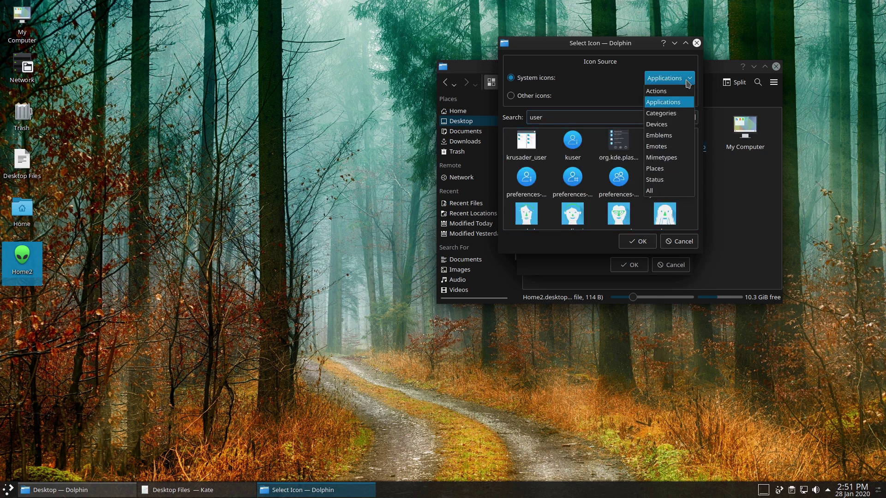
left_click(667, 114)
left_click(687, 78)
left_click(664, 91)
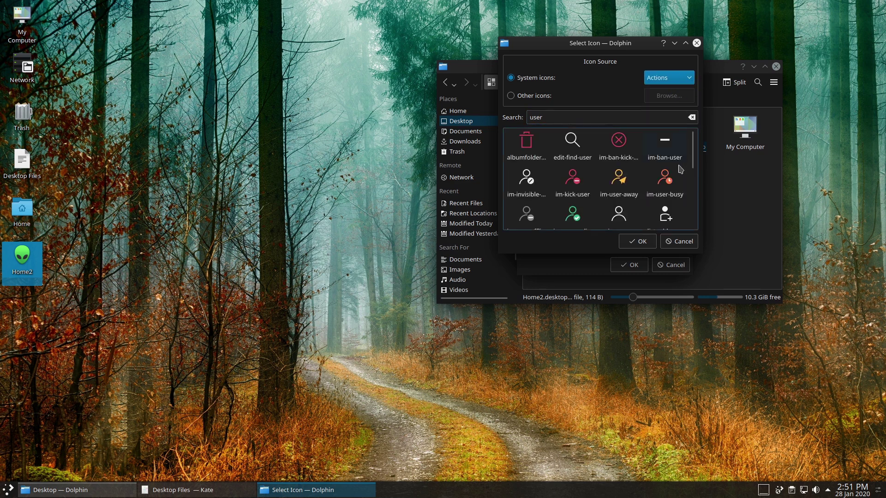
scroll(649, 157, "down", 3)
scroll(649, 157, "up", 3)
left_click(689, 79)
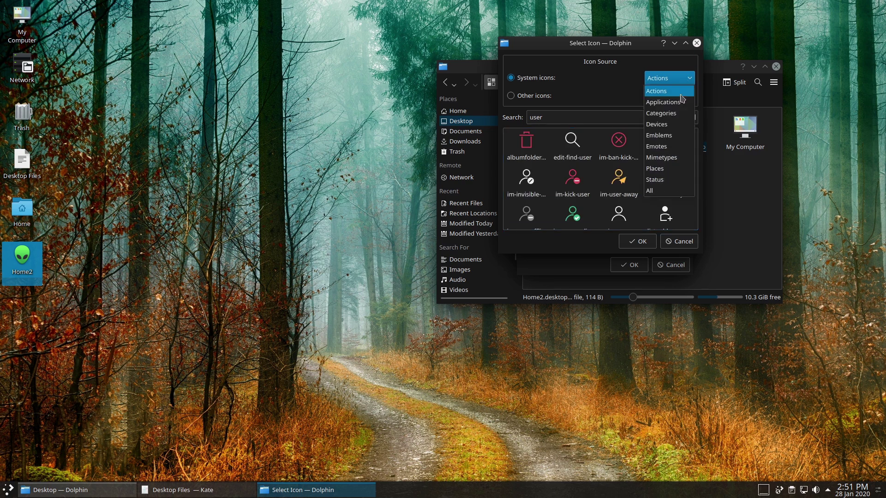
left_click(679, 124)
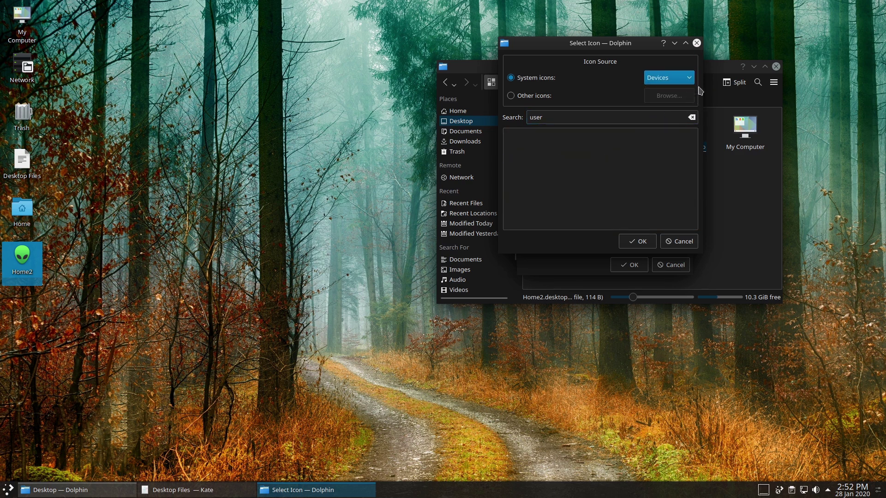
left_click(690, 81)
left_click(660, 135)
- Browse Mimetypes, Places, Status and Actions, return to Applications, and cancel without changing the icon
left_click(687, 82)
left_click(678, 158)
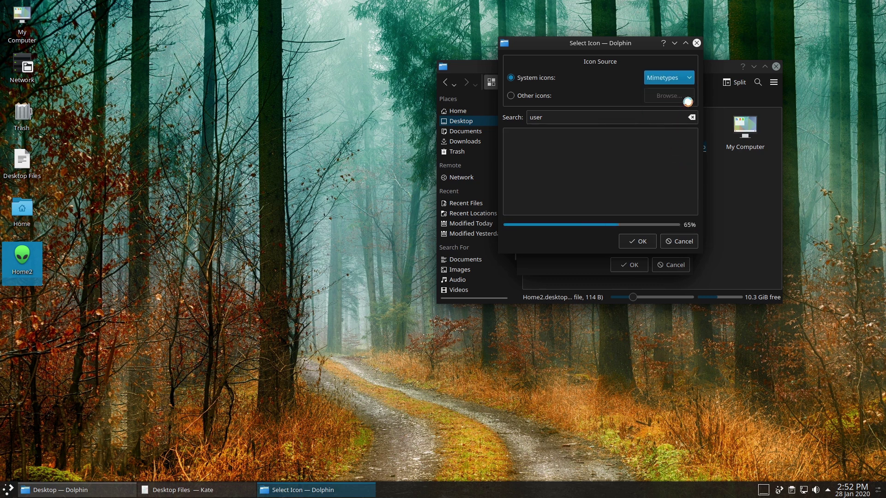
left_click(687, 83)
left_click(662, 168)
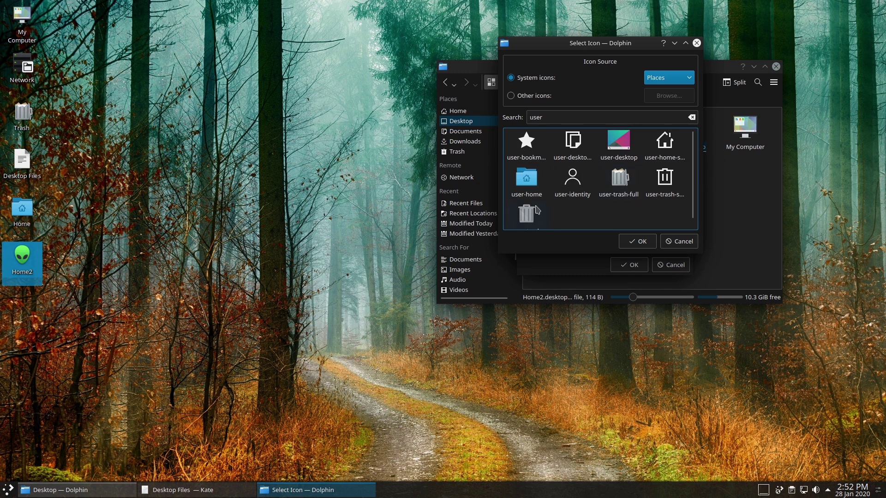
scroll(536, 215, "down", 1)
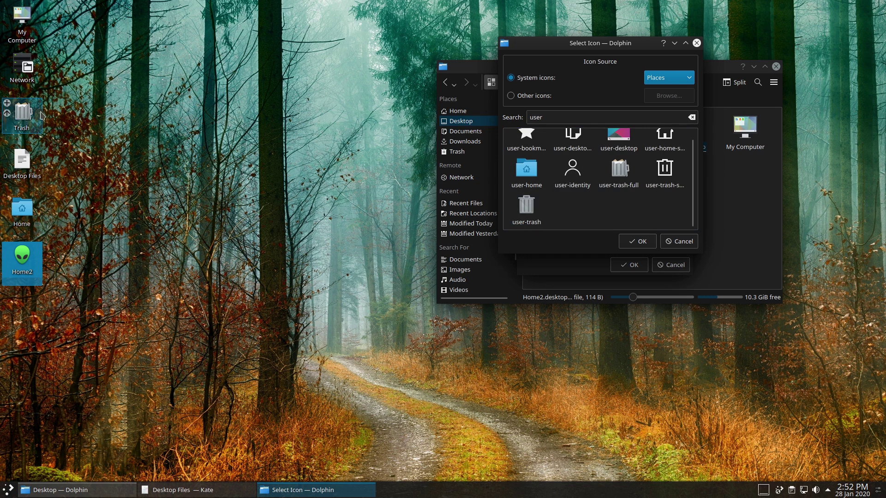
scroll(628, 172, "up", 1)
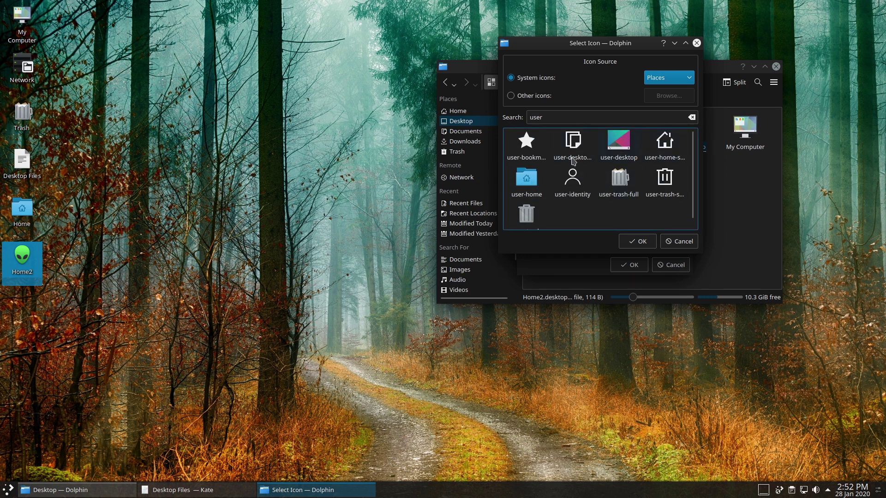
left_click(691, 79)
left_click(666, 180)
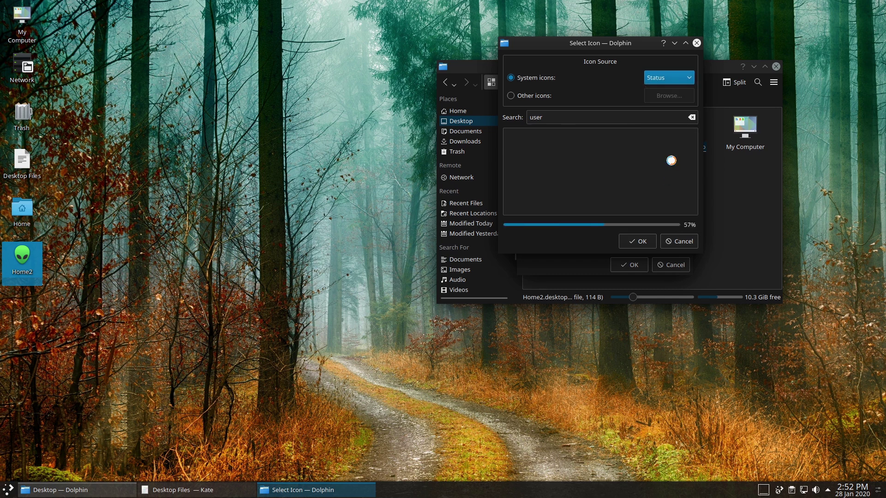
left_click(690, 79)
left_click(676, 92)
left_click(681, 79)
left_click(674, 102)
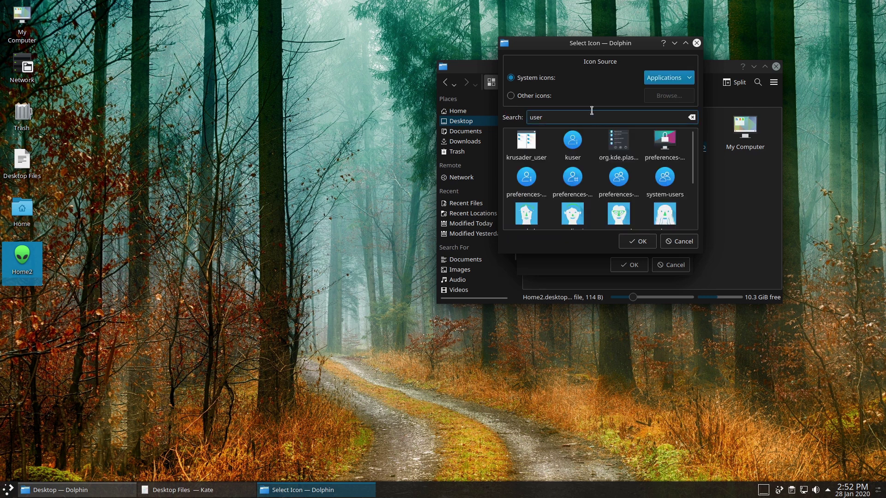
left_click(679, 240)
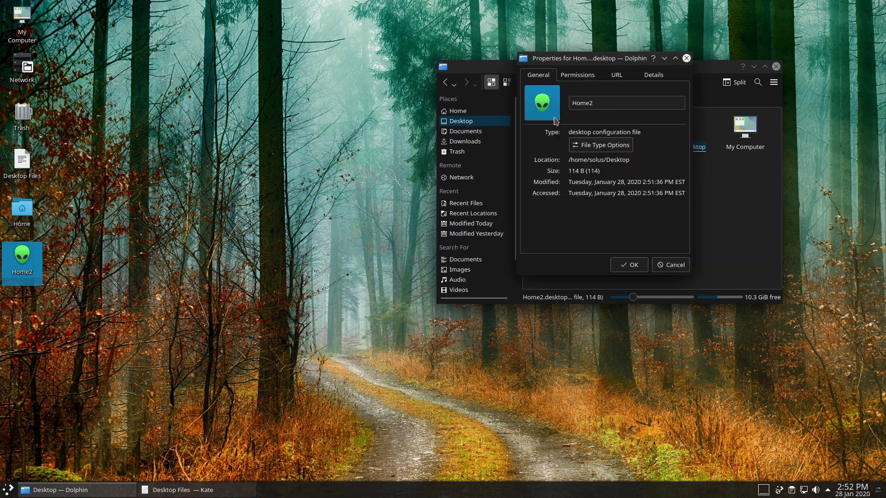
- Close Home2.desktop's properties, review its entries in Kate, then close that document
left_click(637, 265)
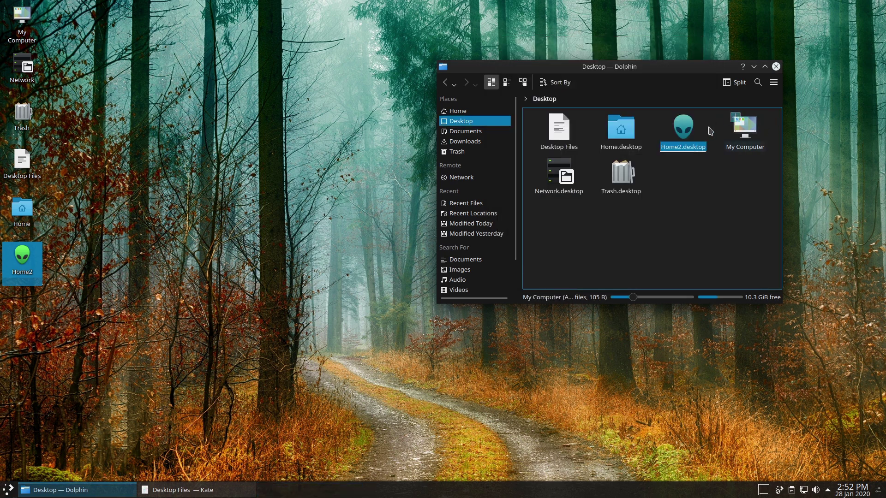
right_click(690, 147)
left_click(687, 149)
right_click(682, 149)
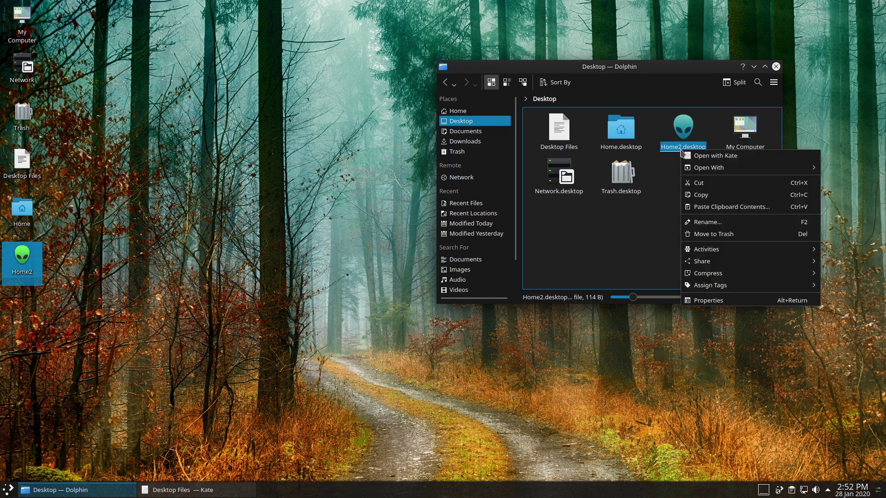
left_click(720, 157)
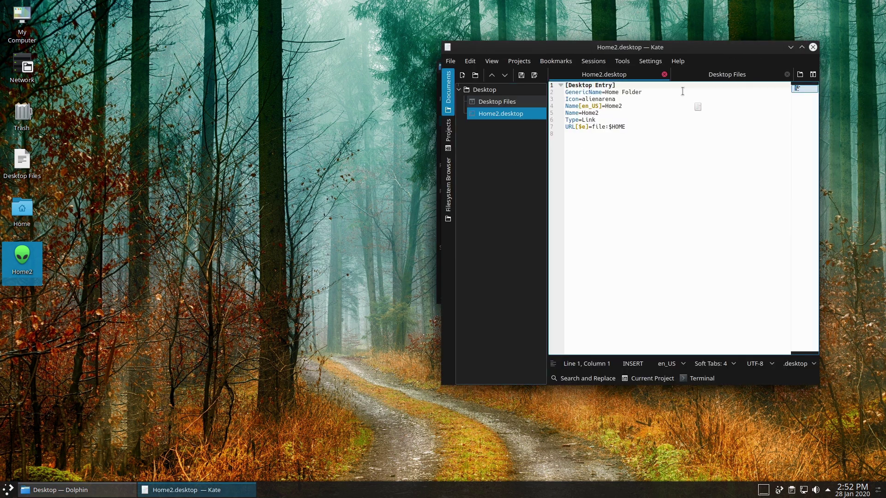
left_click(628, 100)
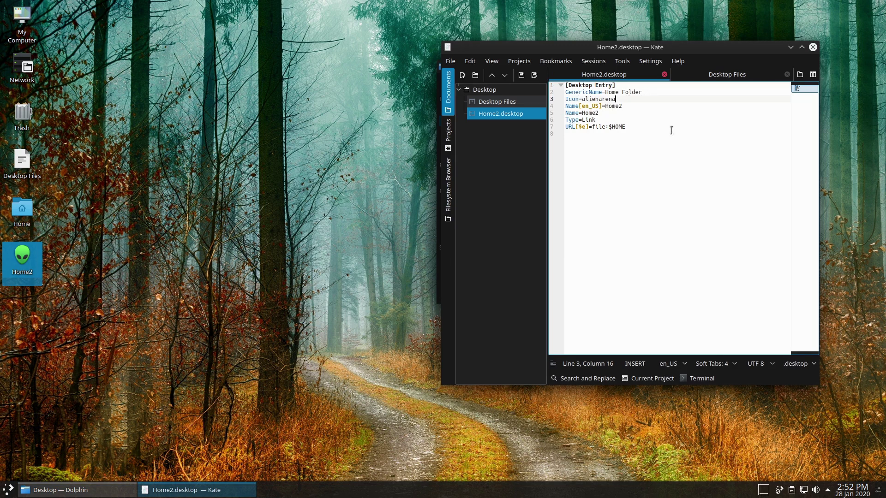
left_click(664, 74)
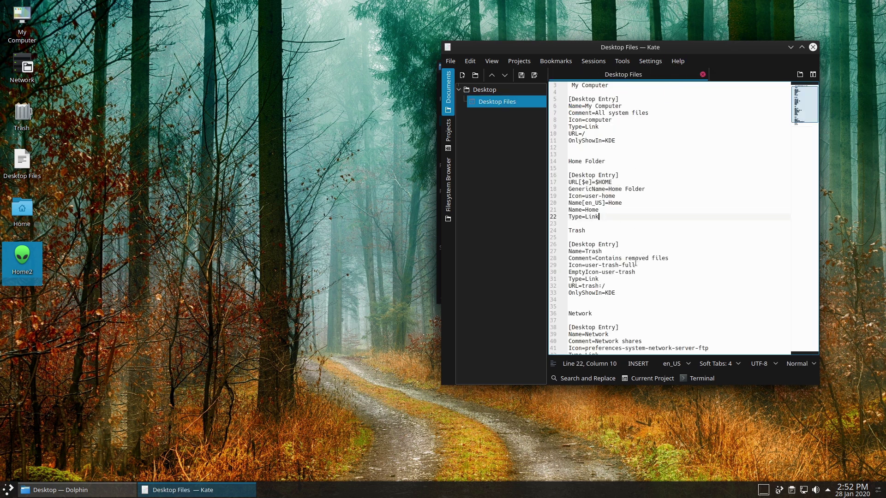
- Change the line 30 separator in Desktop Files to 'EmptyIcon=' and save, then minimize Kate
left_click(602, 273)
key("BackSpace")
type("=")
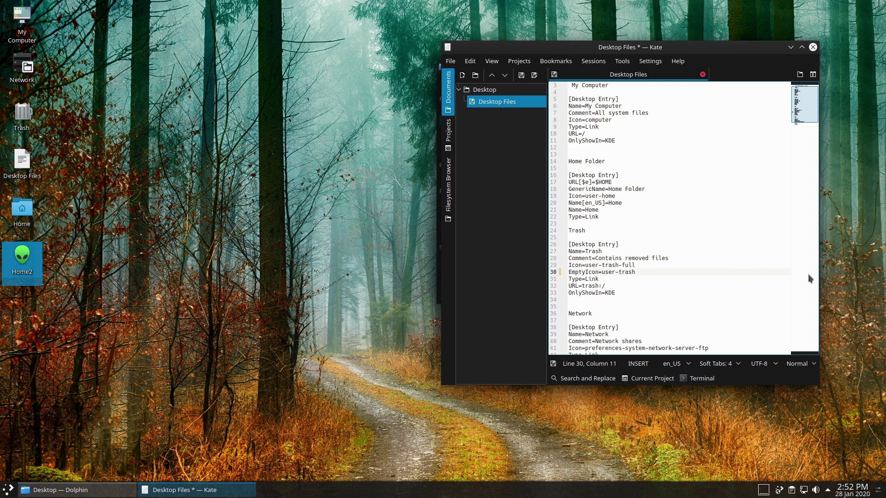
key("ctrl+s")
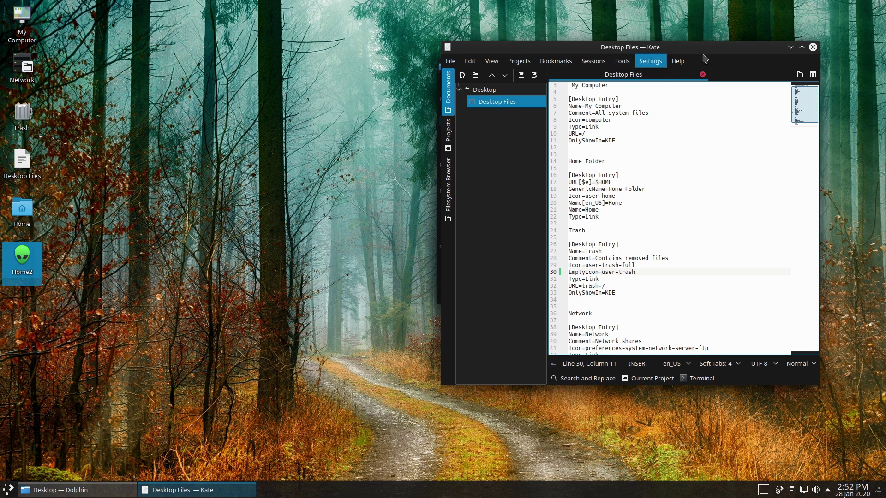
left_click(790, 47)
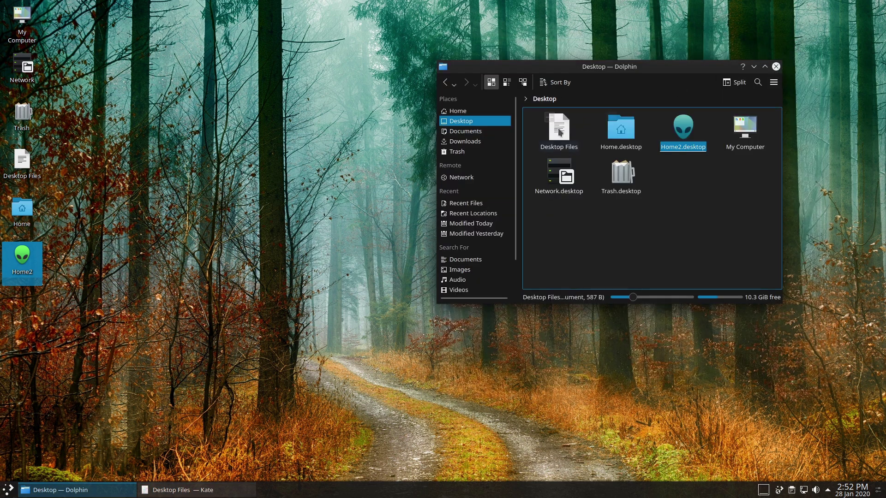
- Correct Trash.desktop's line 5 to EmptyIcon=user-trash in Kate and save it
right_click(629, 175)
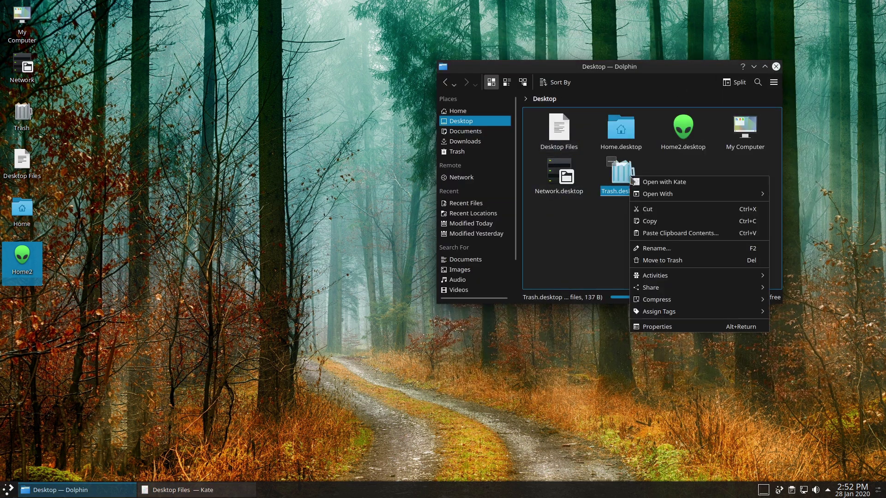
left_click(701, 185)
left_click(596, 113)
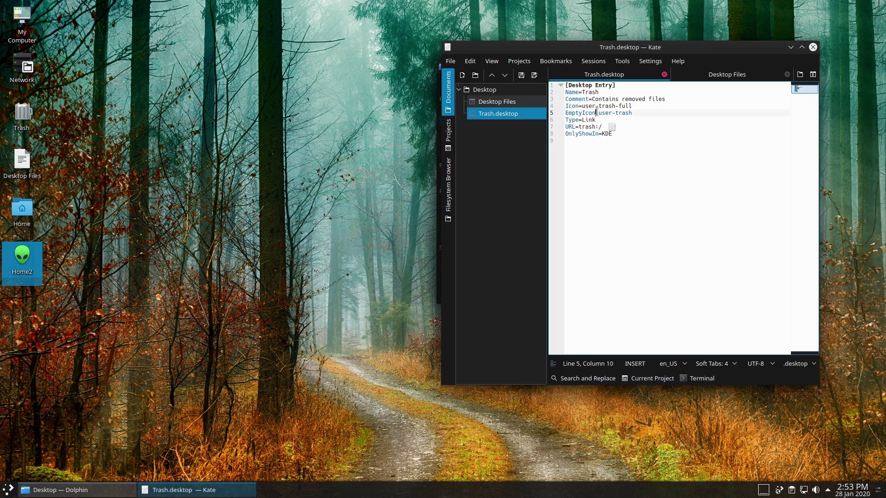
key("BackSpace")
type("=")
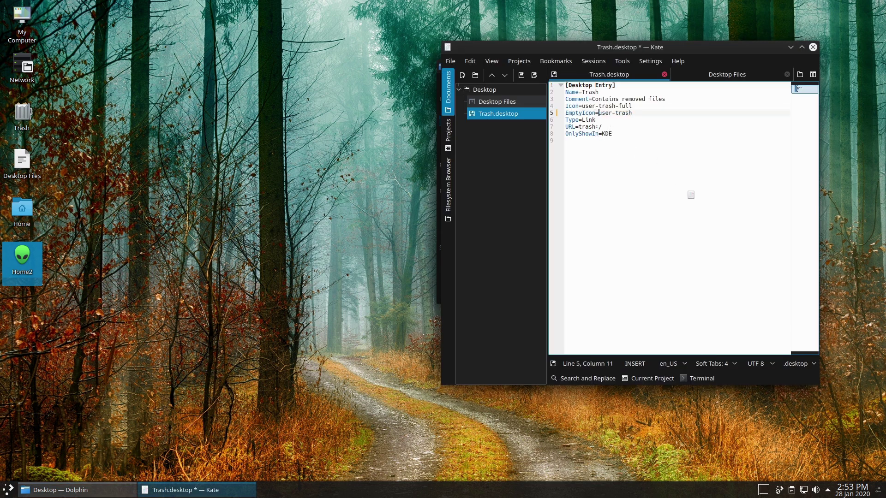
key("ctrl+s")
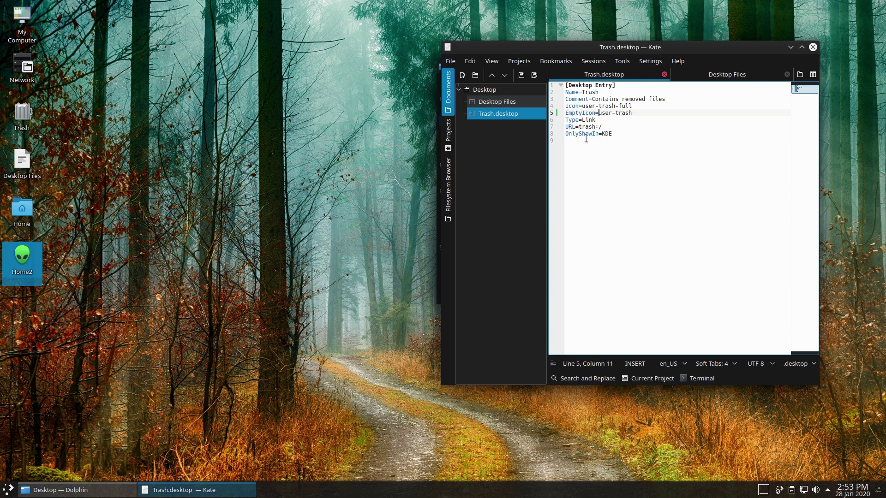
left_click(670, 176)
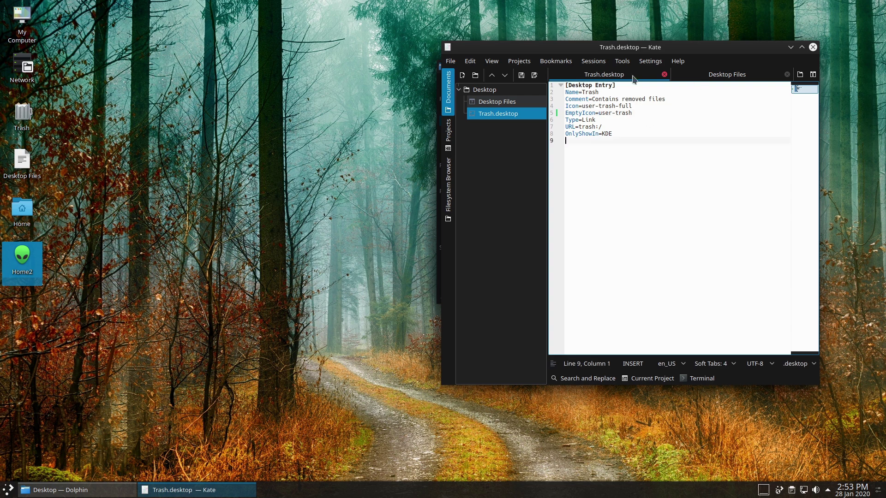
- Empty the trash from the desktop Trash icon and confirm the permanent deletion
right_click(29, 125)
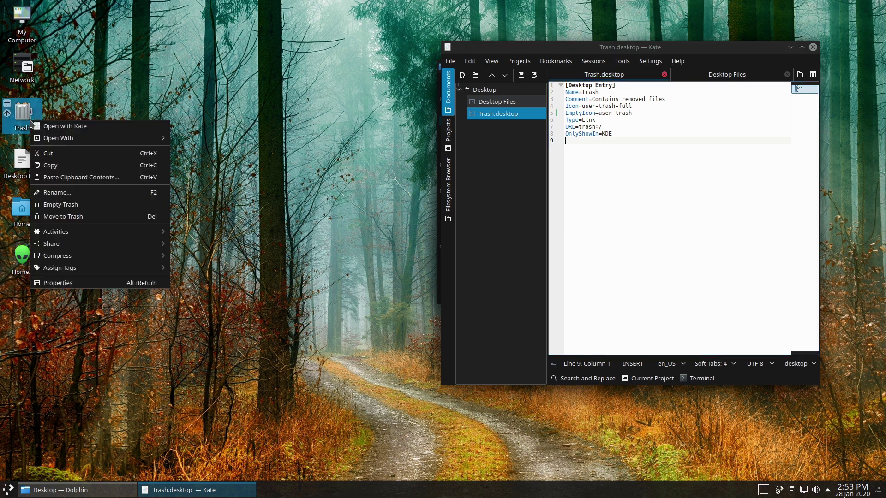
left_click(76, 205)
left_click(474, 247)
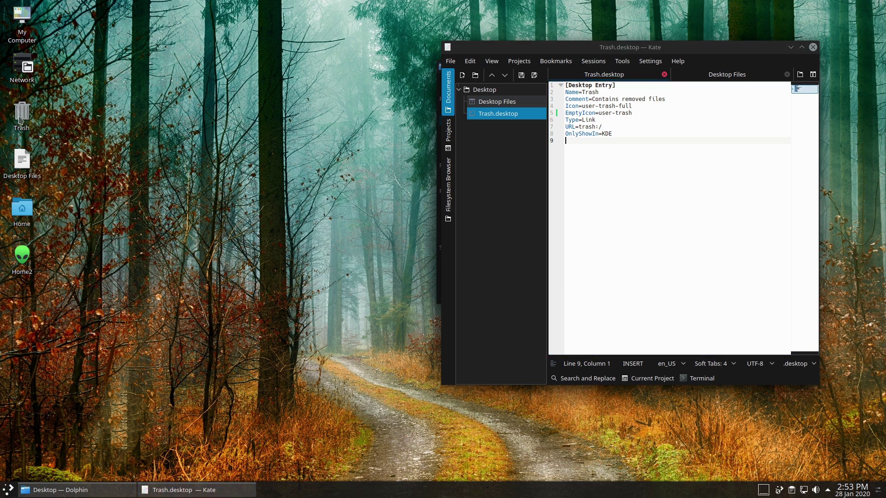
mouse_move(19, 119)
left_click(25, 490)
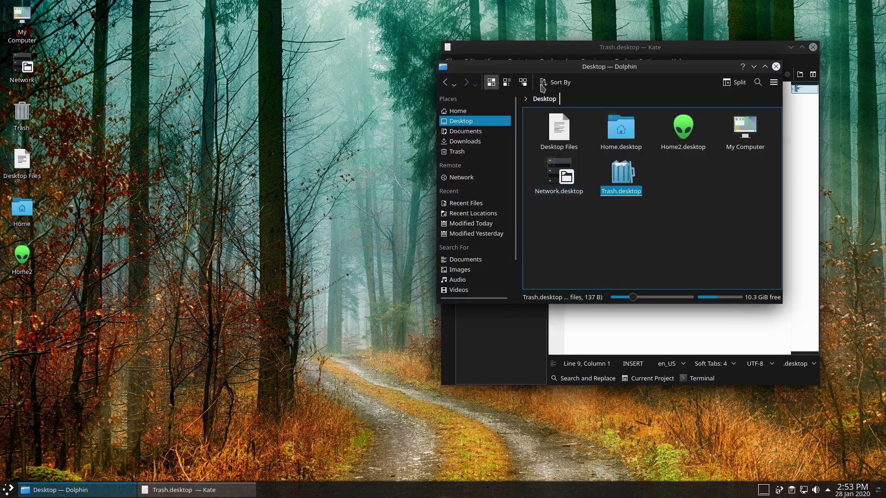
- Return Dolphin to the Desktop folder, dismissing its context menu without creating anything
left_click(467, 113)
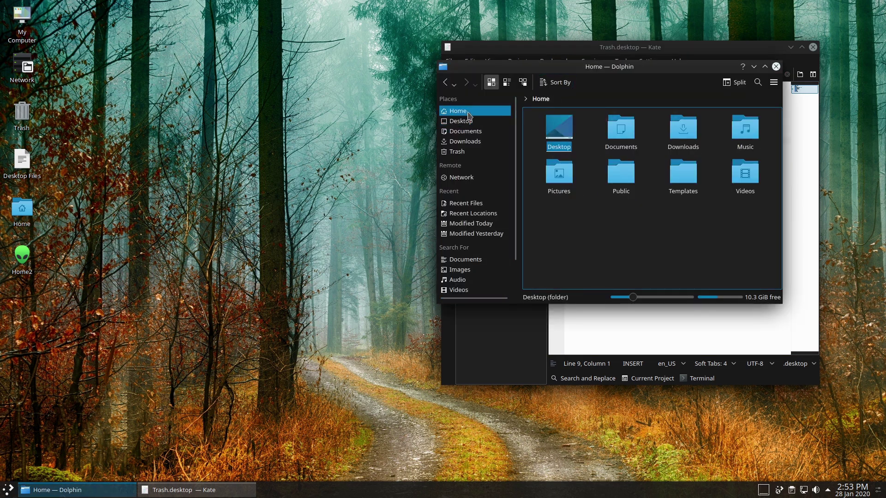
left_click(559, 129)
right_click(703, 205)
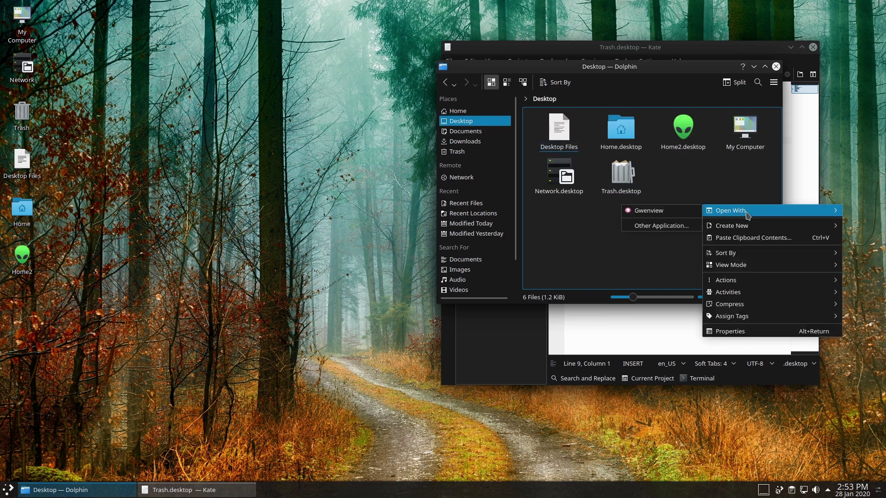
mouse_move(738, 226)
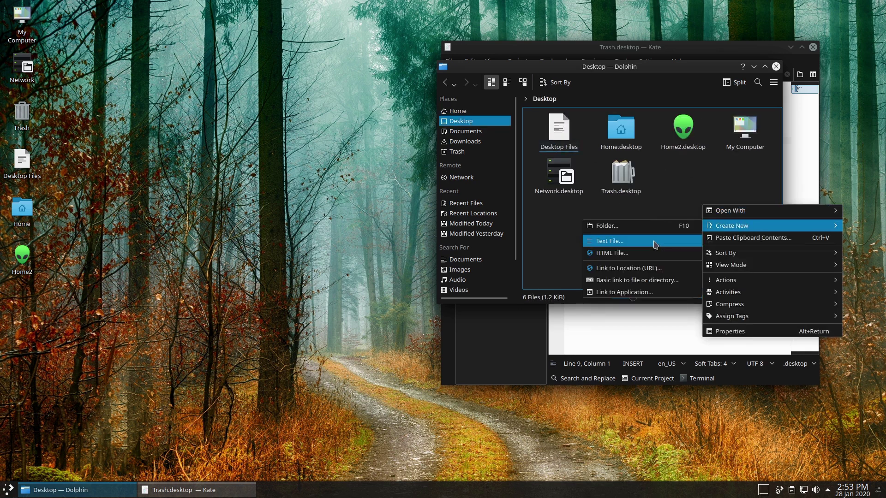
left_click(683, 198)
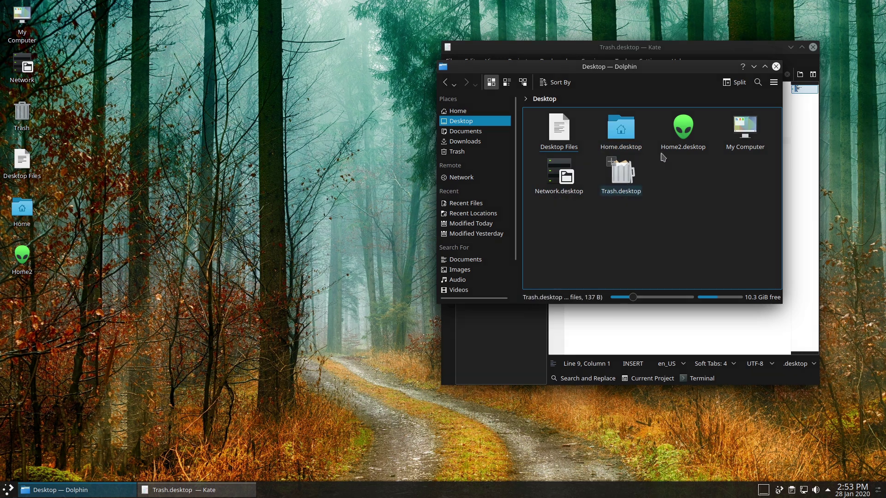
- Move Home2.desktop to the trash, then open Desktop Files in Kate
right_click(685, 136)
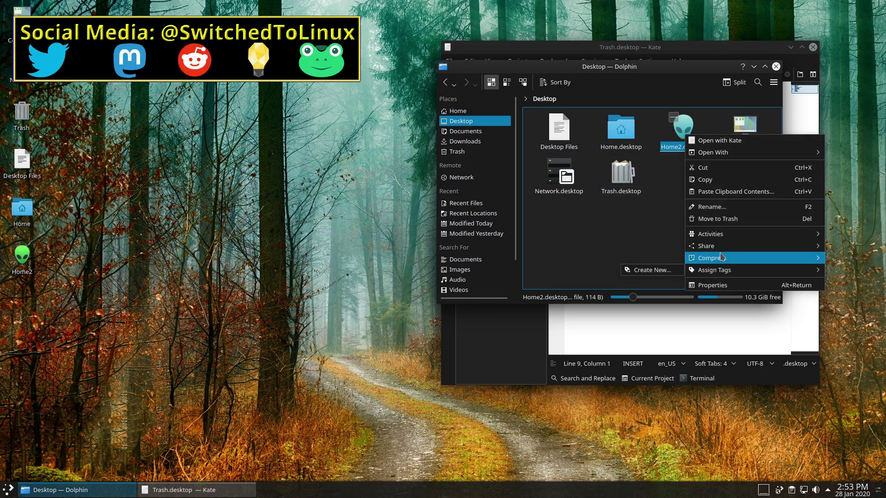
left_click(734, 219)
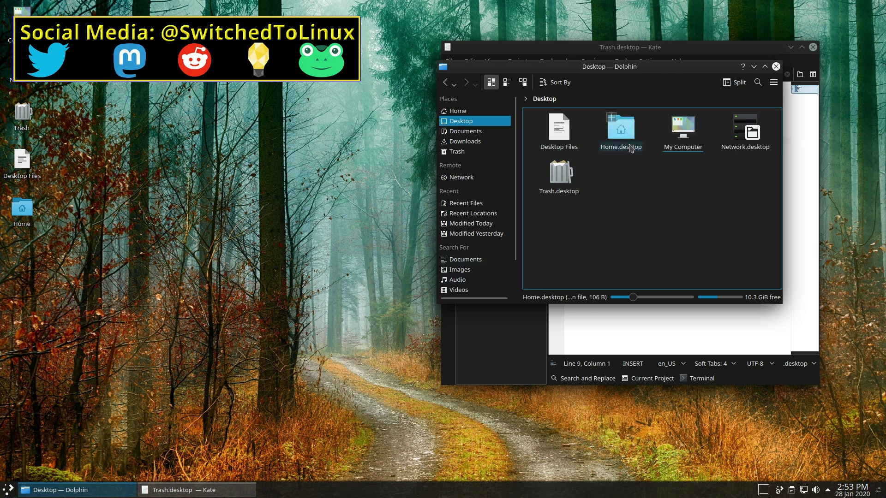
left_click(560, 146)
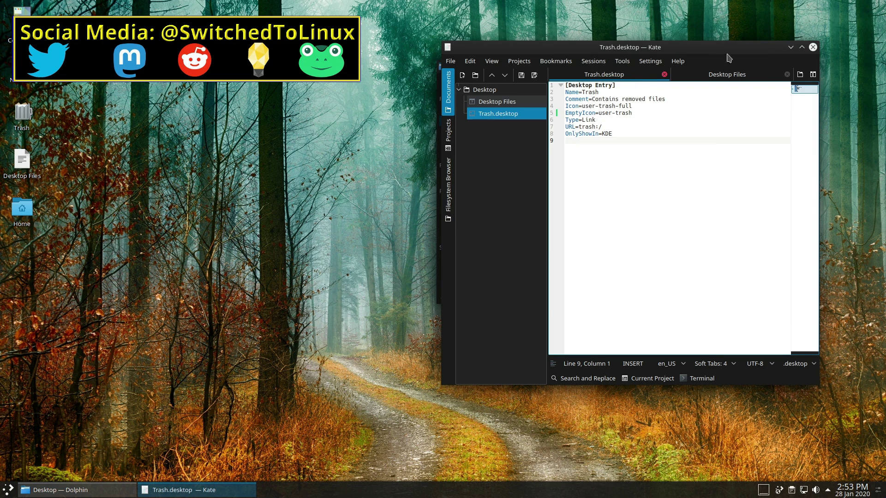
left_click(733, 77)
- Enlarge Kate, select the My Computer, Home Folder, Trash and Network blocks in turn, then close Kate
left_click_drag(682, 44, 288, 12)
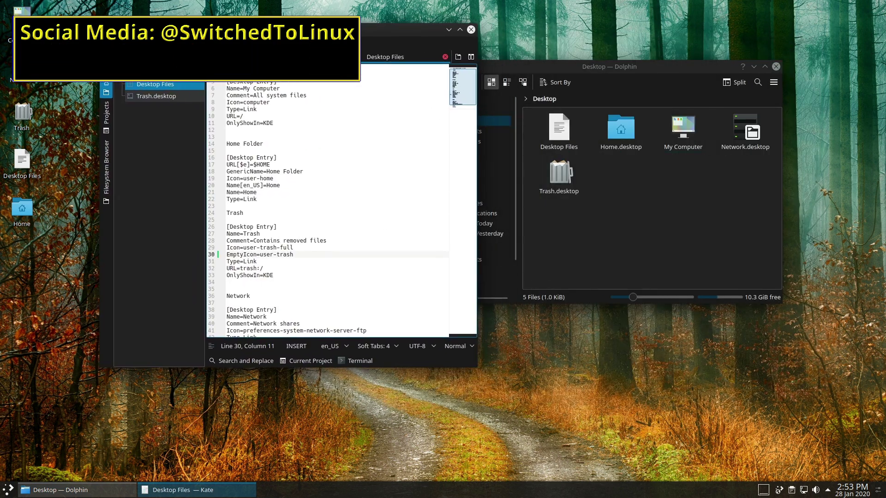
left_click_drag(478, 367, 690, 469)
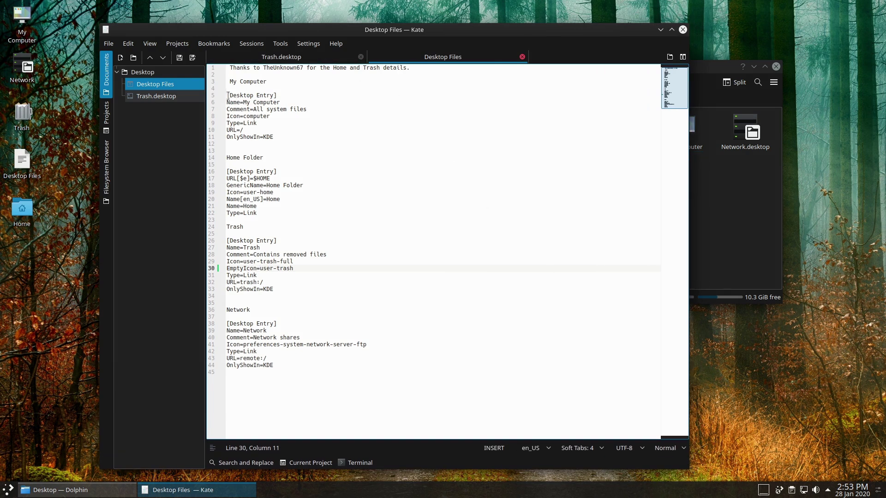
left_click_drag(229, 96, 287, 138)
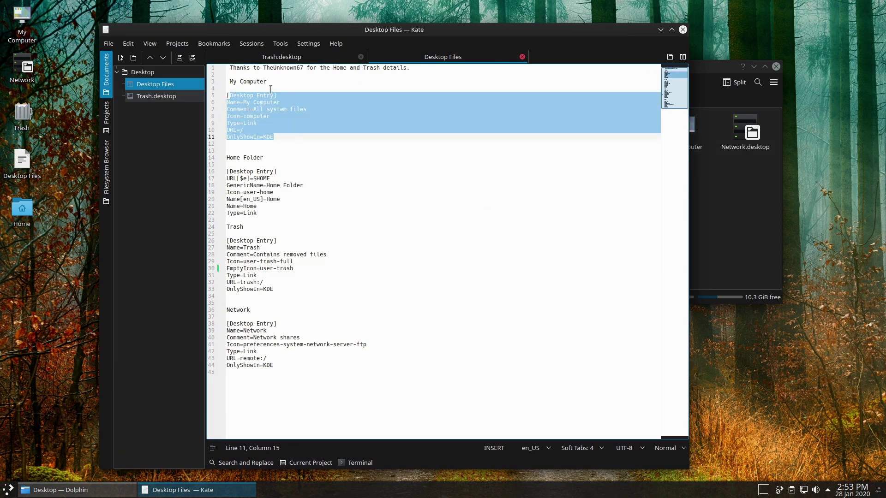
left_click_drag(230, 172, 257, 213)
left_click_drag(232, 241, 280, 295)
left_click_drag(228, 323, 275, 366)
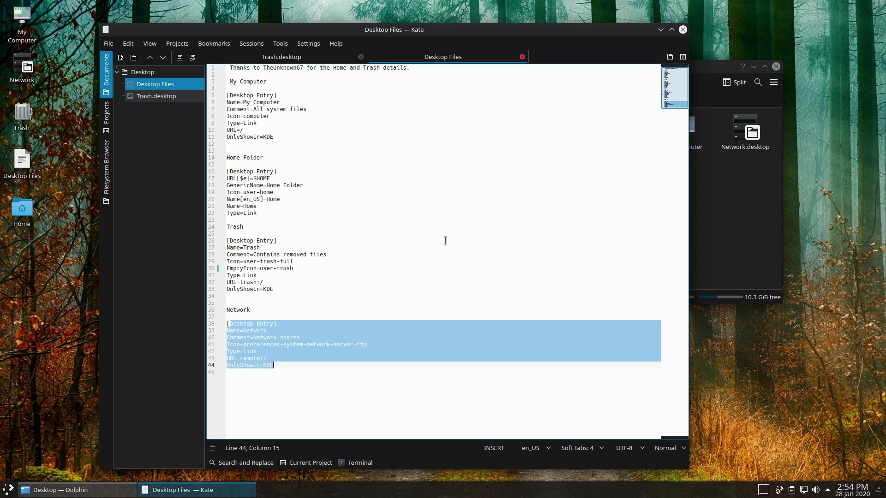
left_click(682, 30)
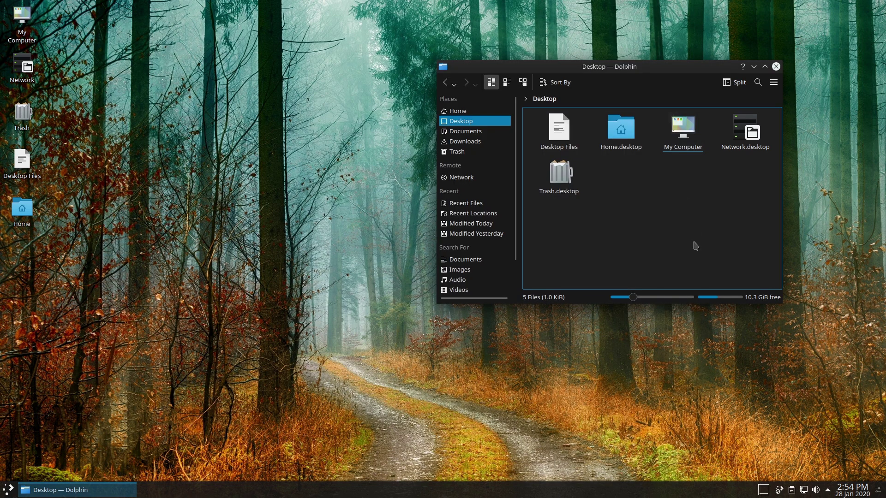